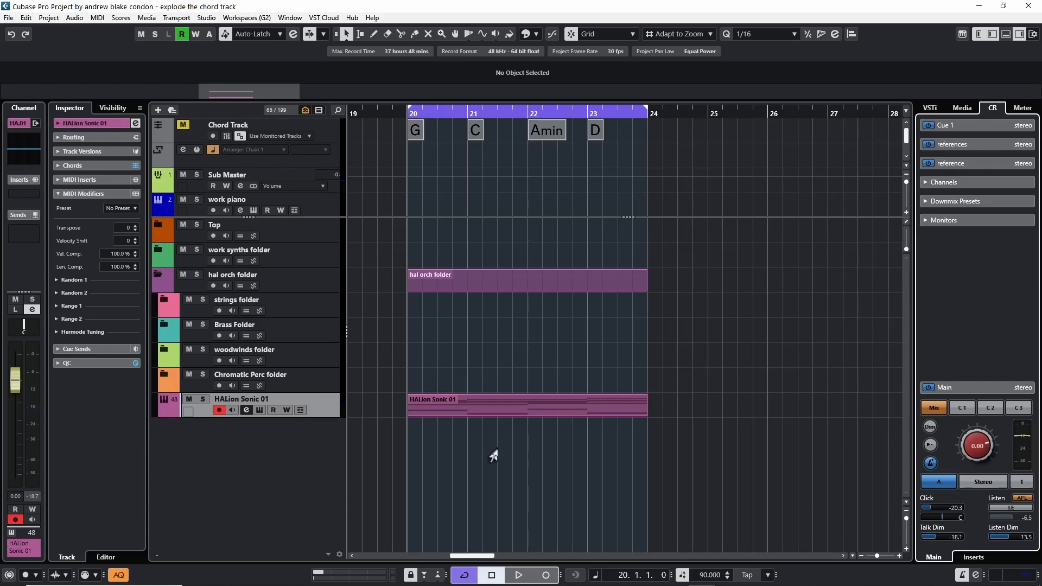
# Play the four-bar chord part on the HALion Sonic 01 track and open it in the Key Editor
pyautogui.press('space')
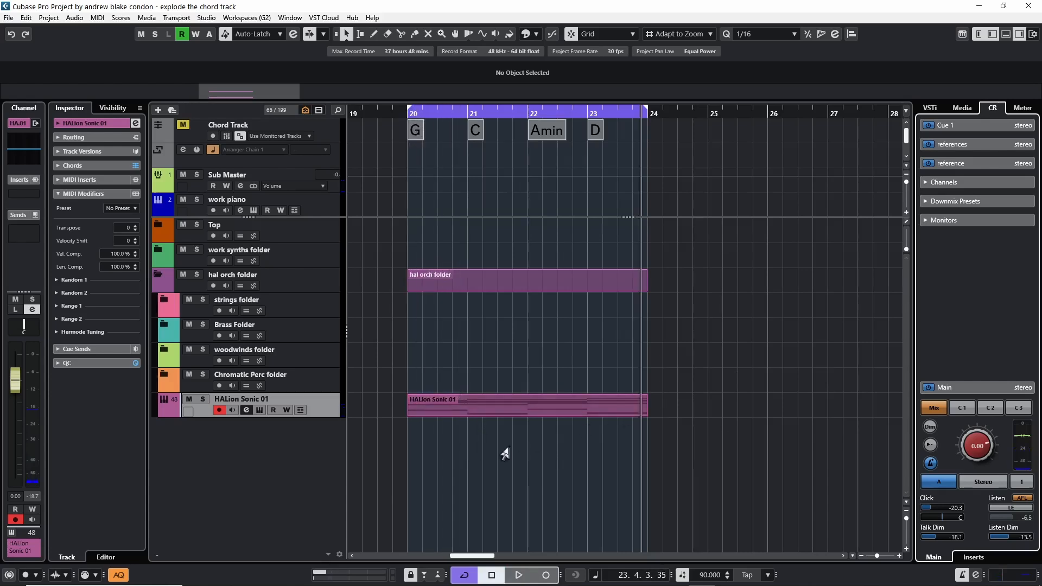
pyautogui.doubleClick(486, 408)
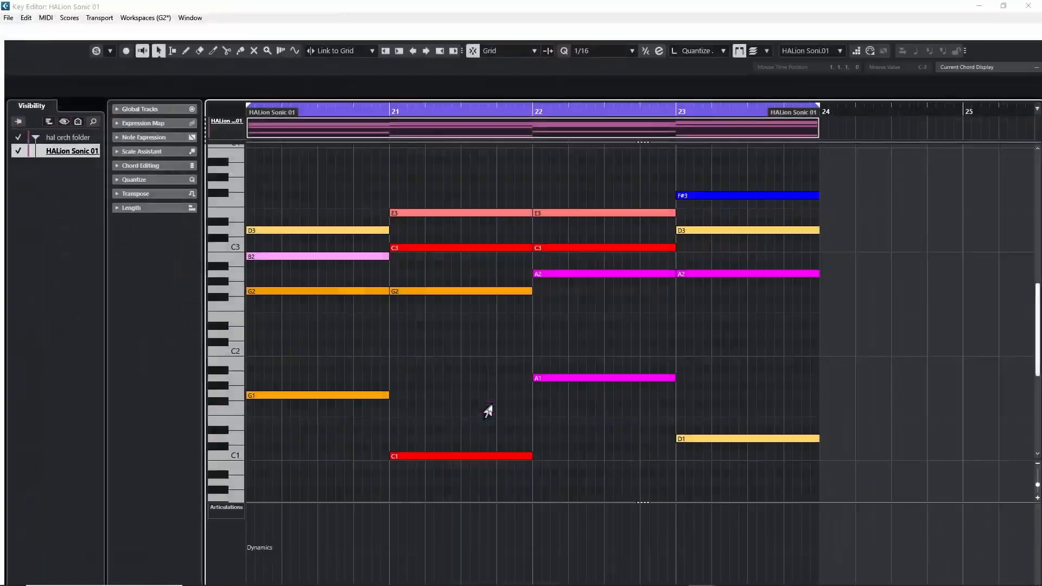
pyautogui.scroll(-2, 512, 414)
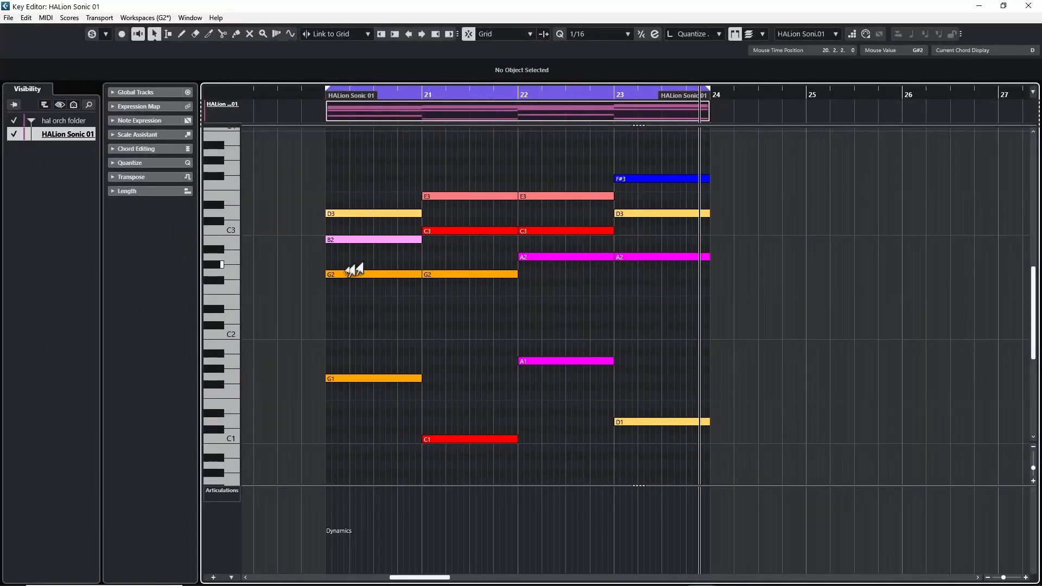
# Inspect the soprano, alto and tenor notes of the chords in bars 20 and 21 one at a time, and deselect
pyautogui.click(360, 219)
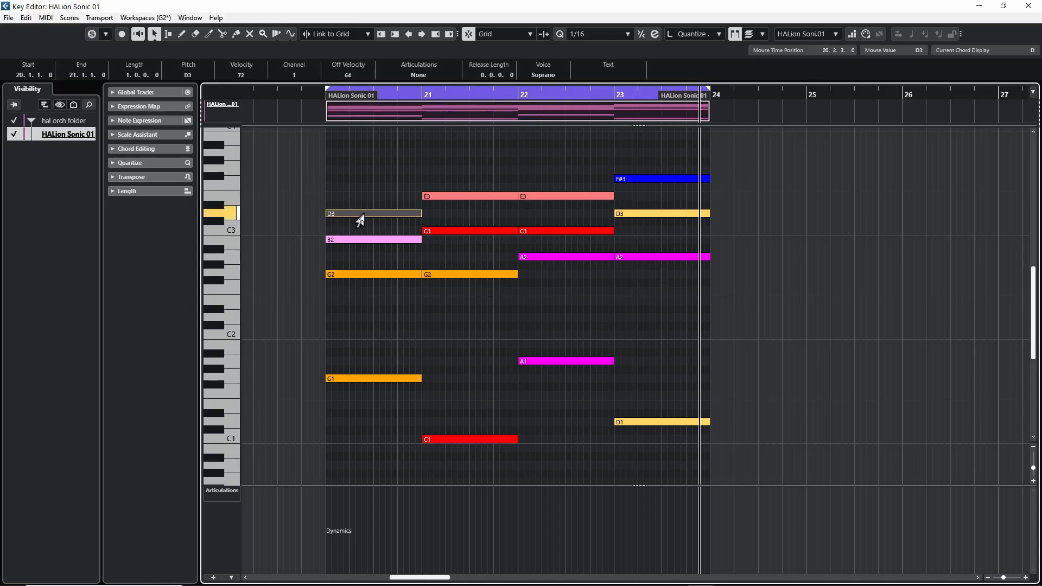
pyautogui.click(361, 245)
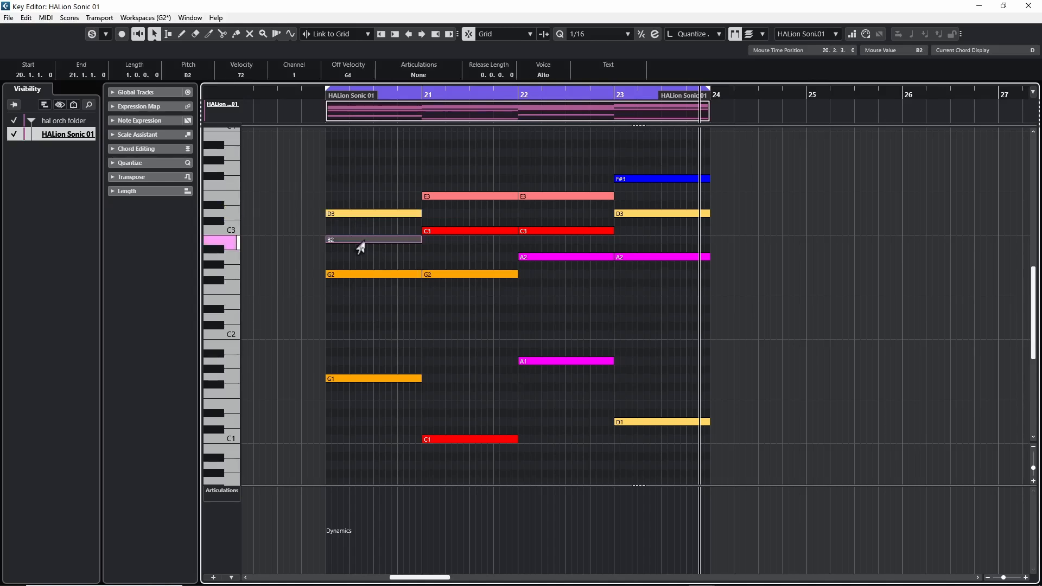
pyautogui.click(363, 275)
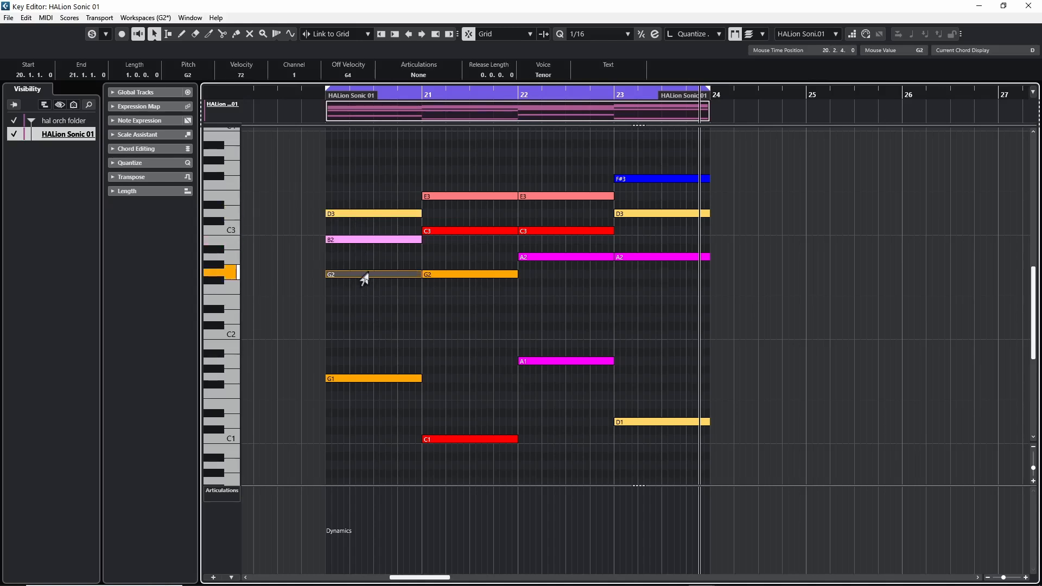
pyautogui.click(461, 198)
pyautogui.click(462, 232)
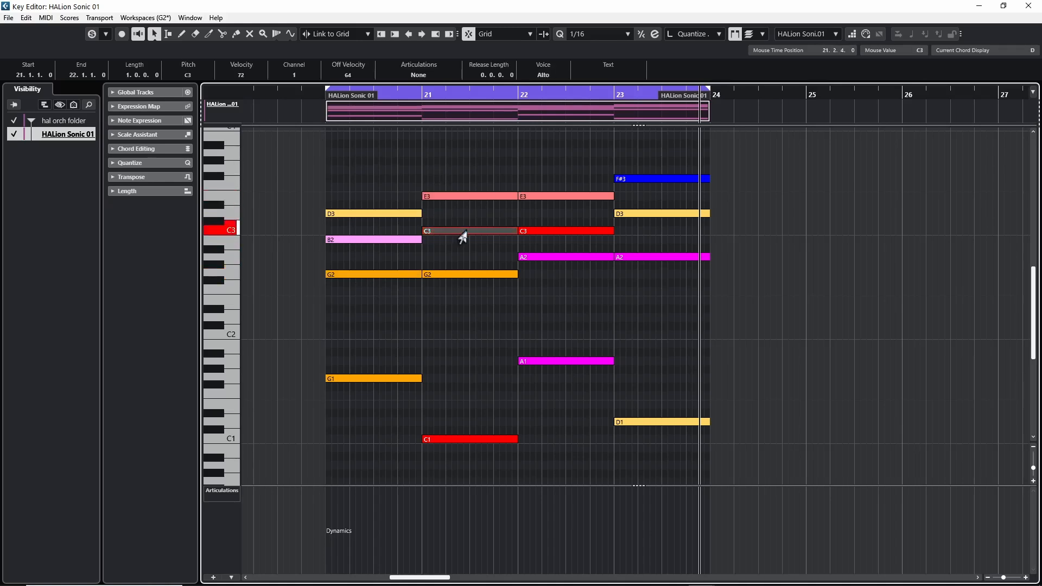
pyautogui.click(463, 275)
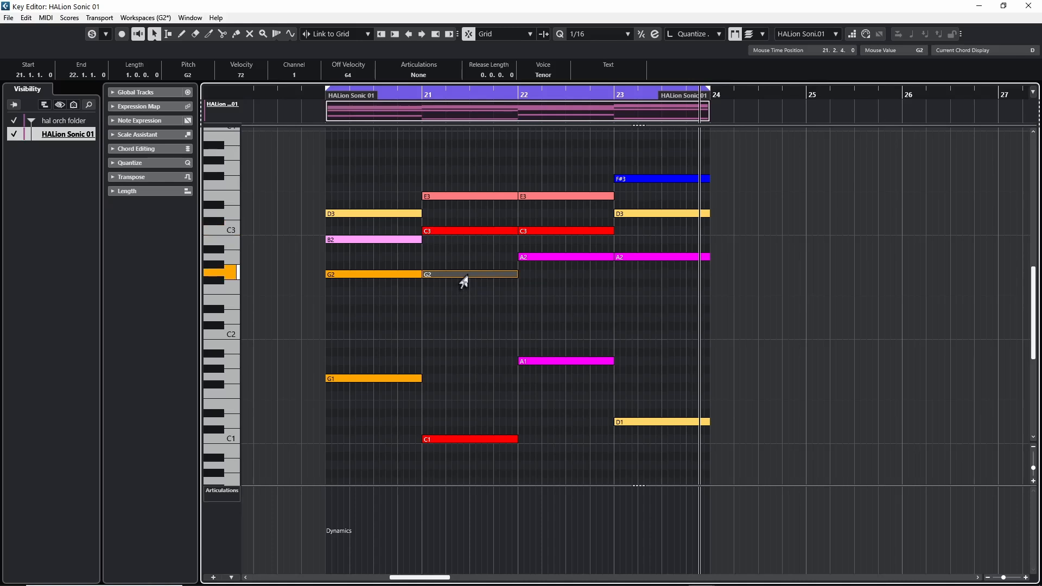
pyautogui.click(271, 152)
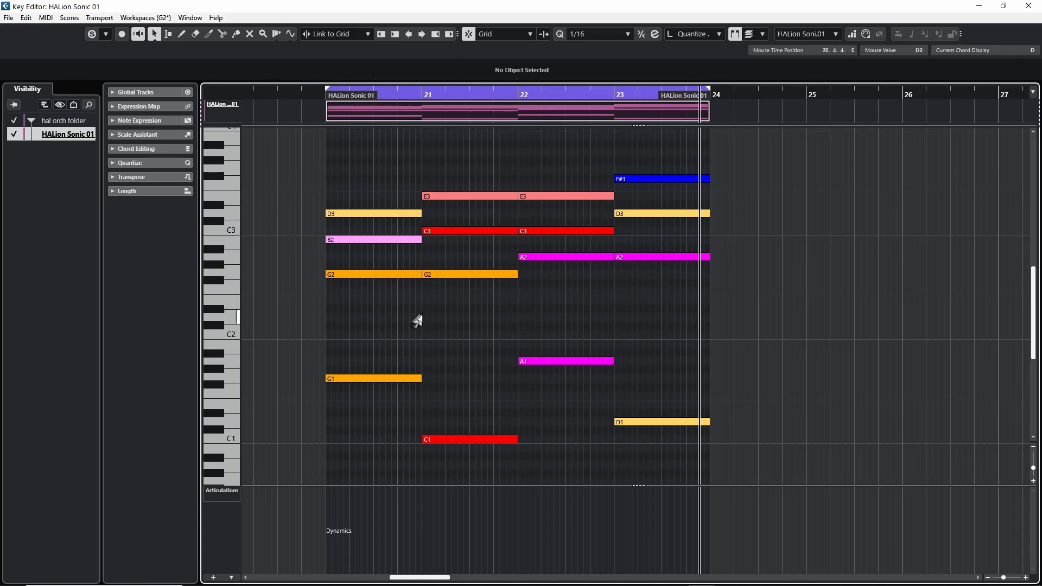
# Trace the tenor line G2, G2, A2, A2 note by note, select it as a group across bars 20 to 23, and deselect
pyautogui.click(355, 279)
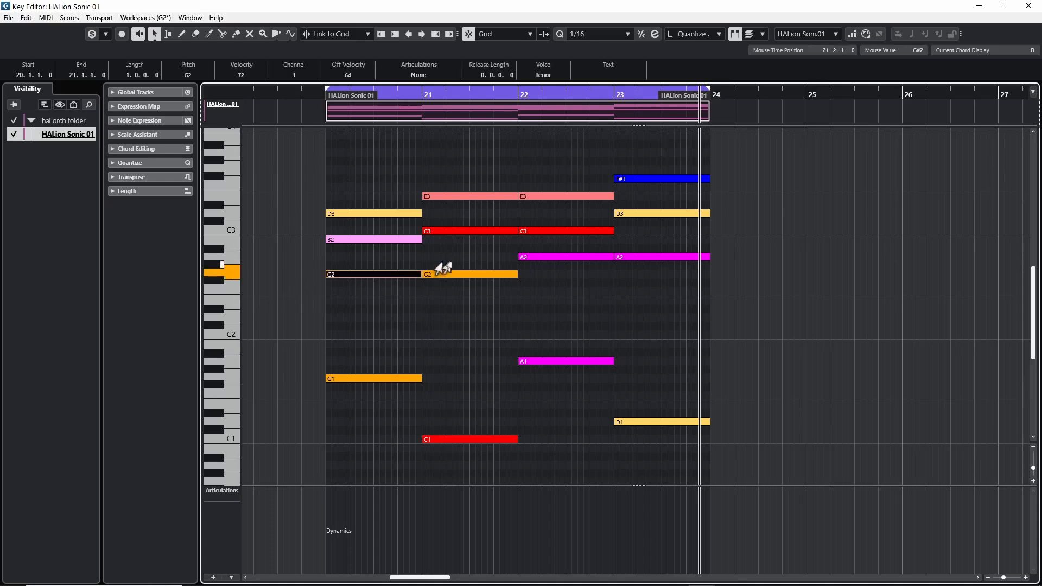
pyautogui.click(457, 274)
pyautogui.click(581, 258)
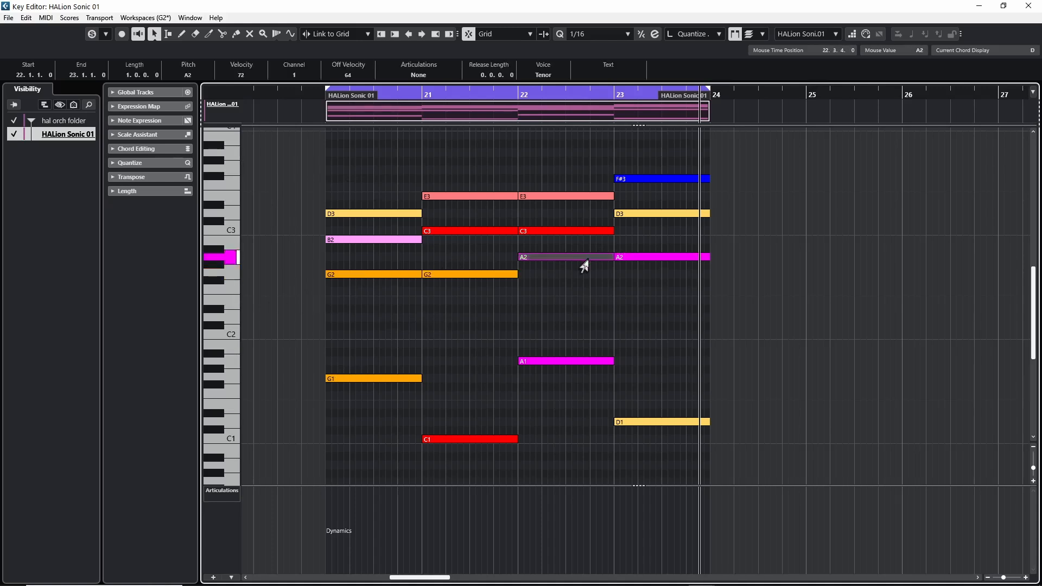
pyautogui.click(645, 258)
pyautogui.moveTo(329, 254); pyautogui.dragTo(728, 291)
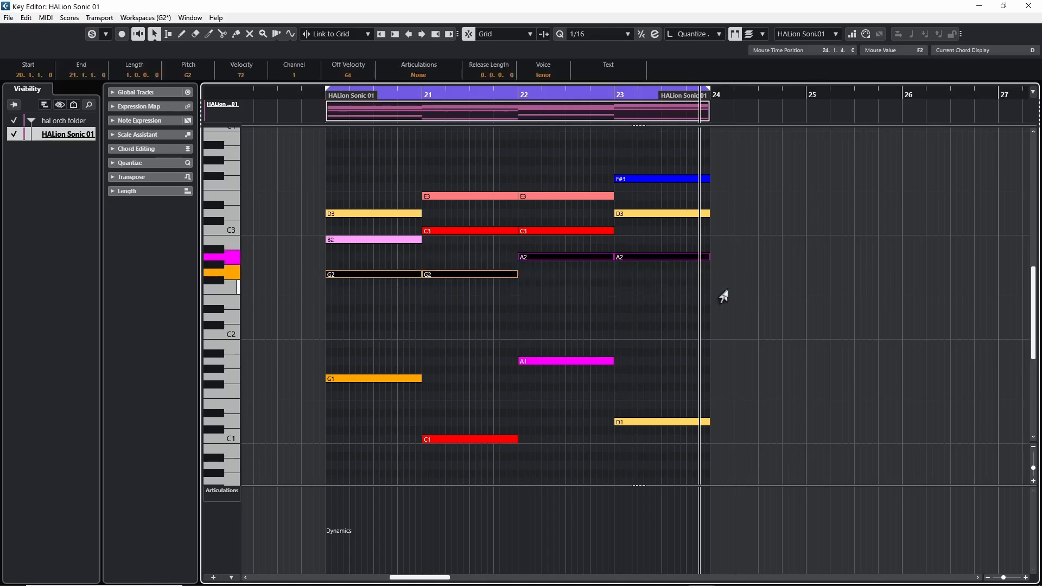
pyautogui.click(448, 293)
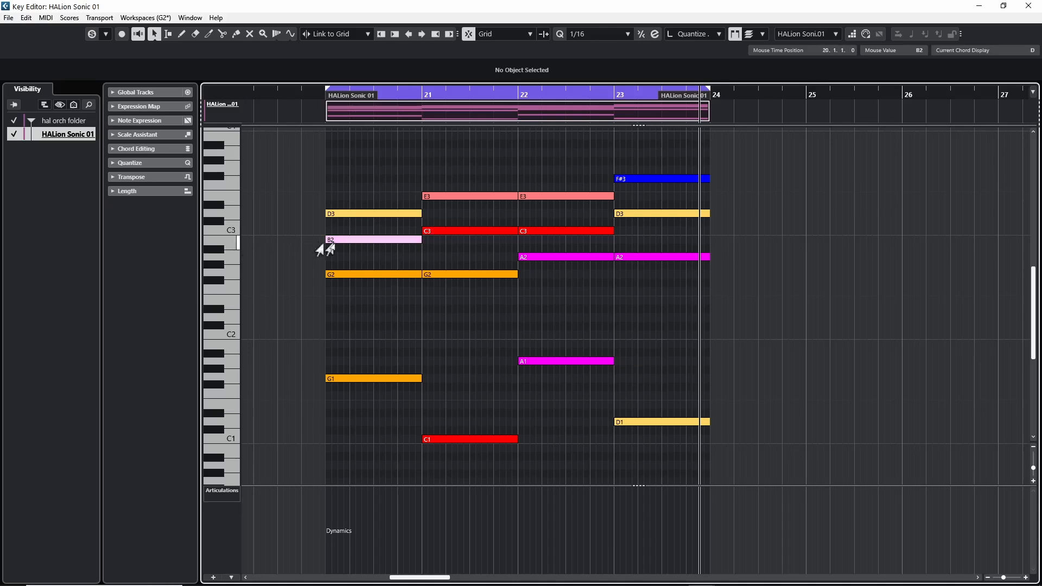
# Trace the alto line through the four chords, picking B2, C3, C3 and D3 in turn, and clear the selection
pyautogui.click(357, 240)
pyautogui.click(449, 232)
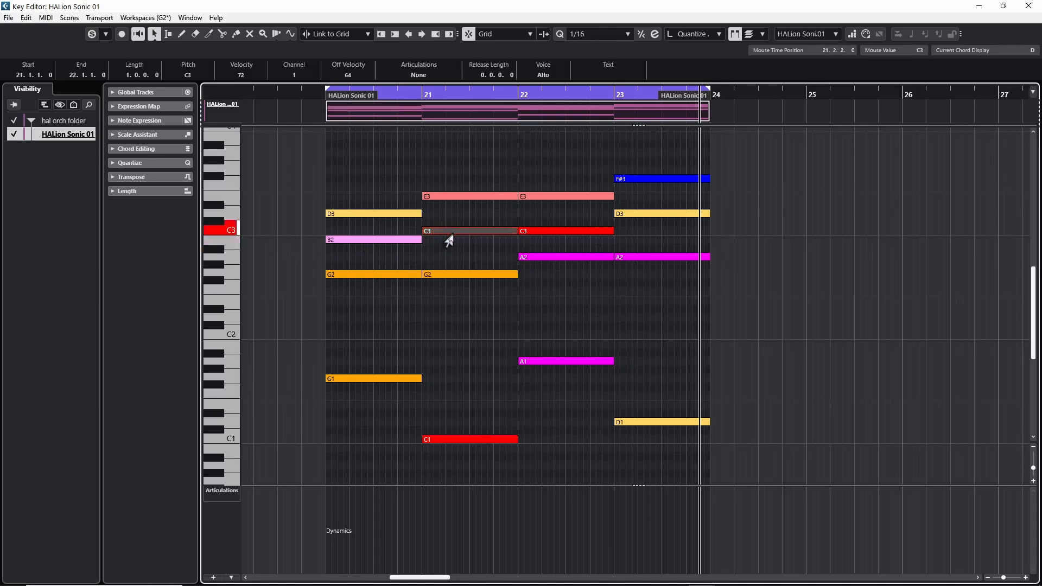
pyautogui.click(540, 232)
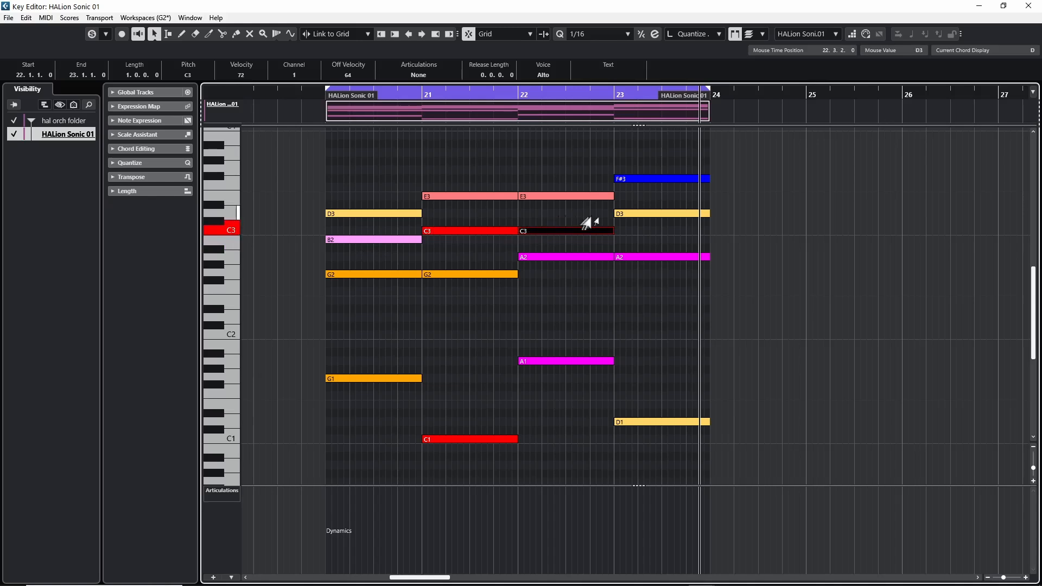
pyautogui.click(640, 214)
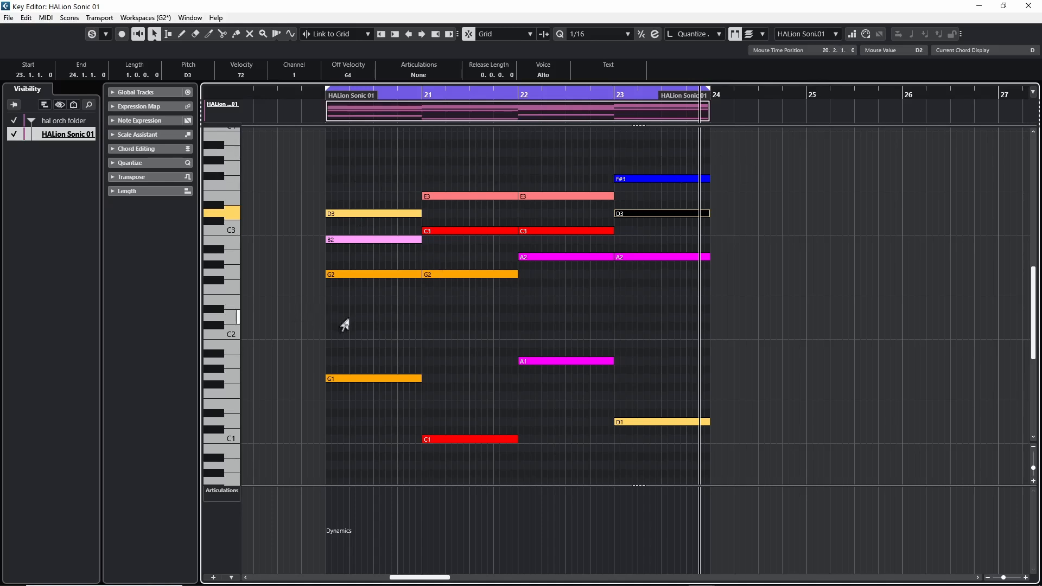
pyautogui.click(742, 307)
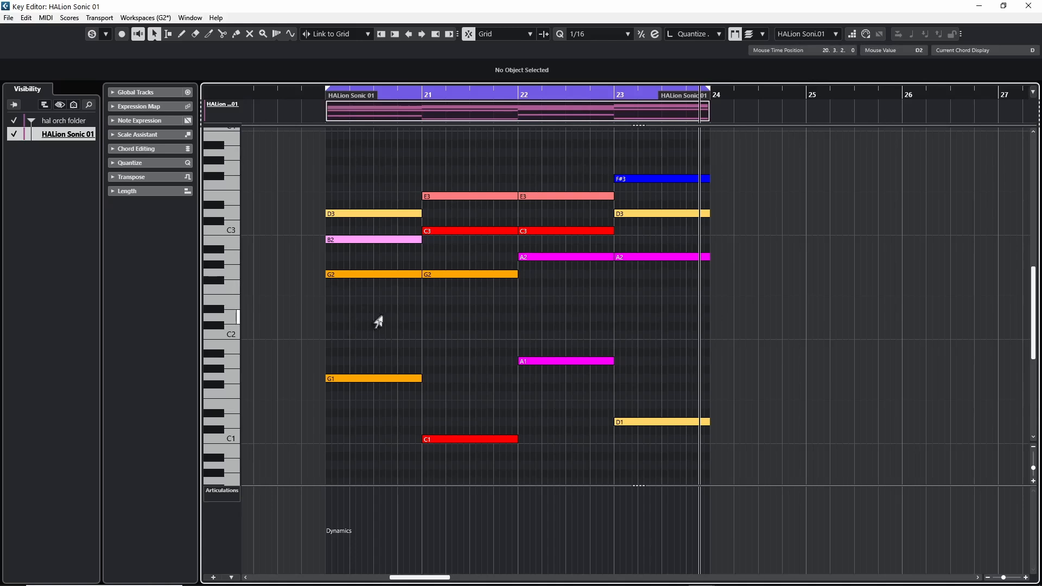
# Select the tenor line across all four bars once more, deselect it, and close the Key Editor
pyautogui.moveTo(375, 306); pyautogui.dragTo(662, 261)
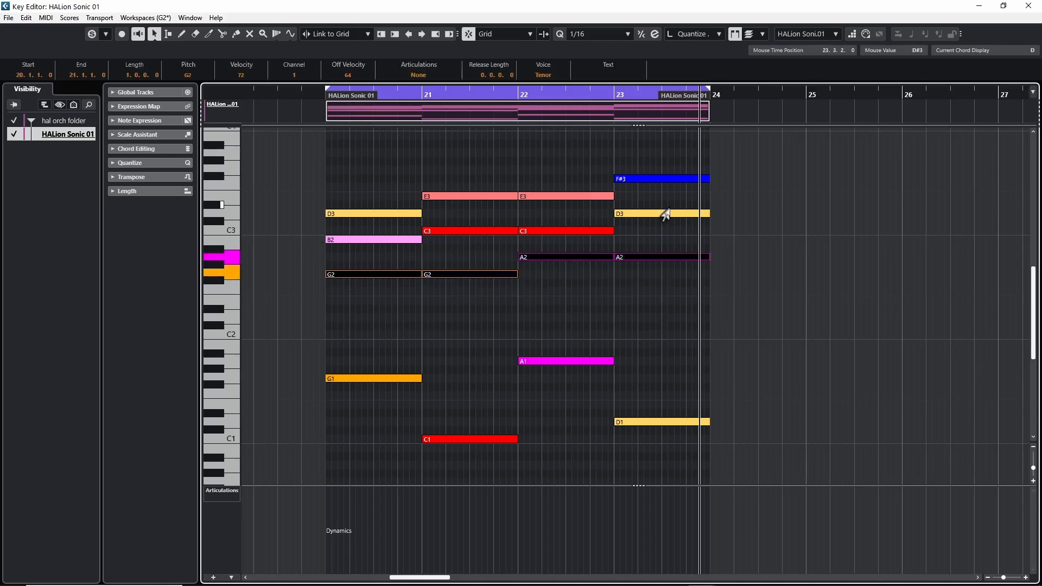
pyautogui.click(752, 270)
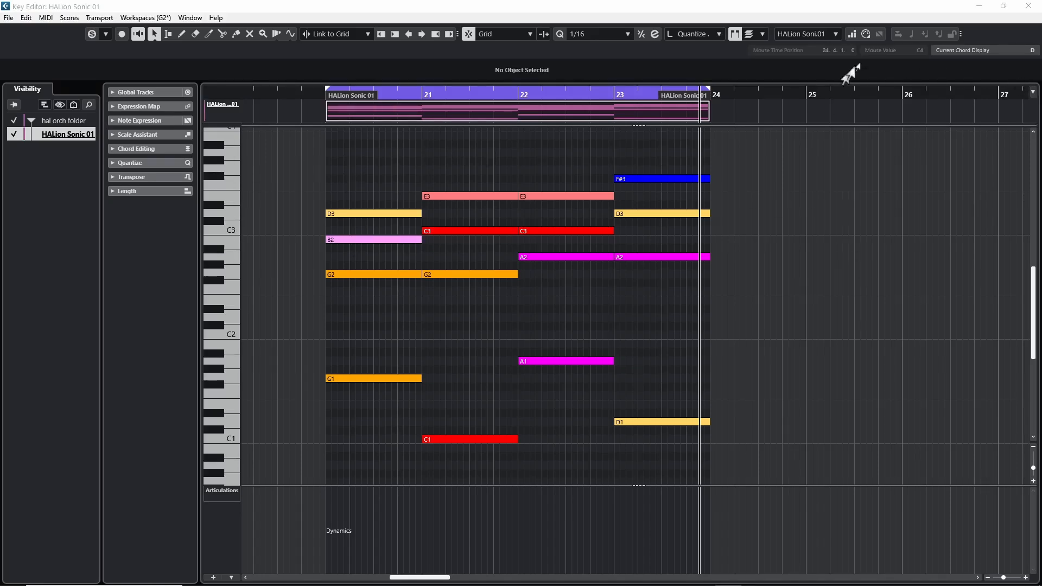
pyautogui.click(1027, 6)
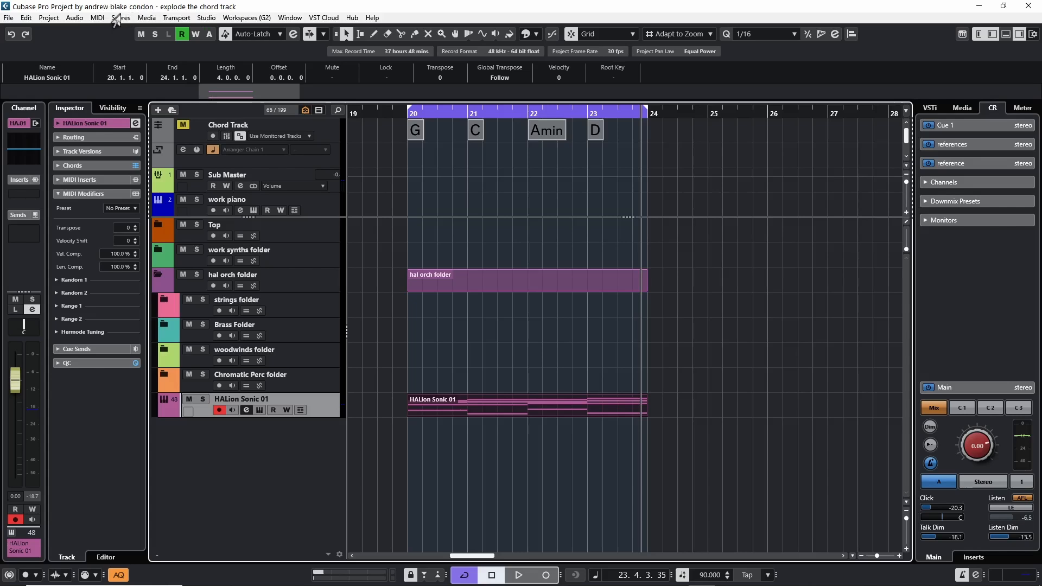
# Try to explode the selected HALion Sonic 01 part directly from the project window
pyautogui.click(118, 18)
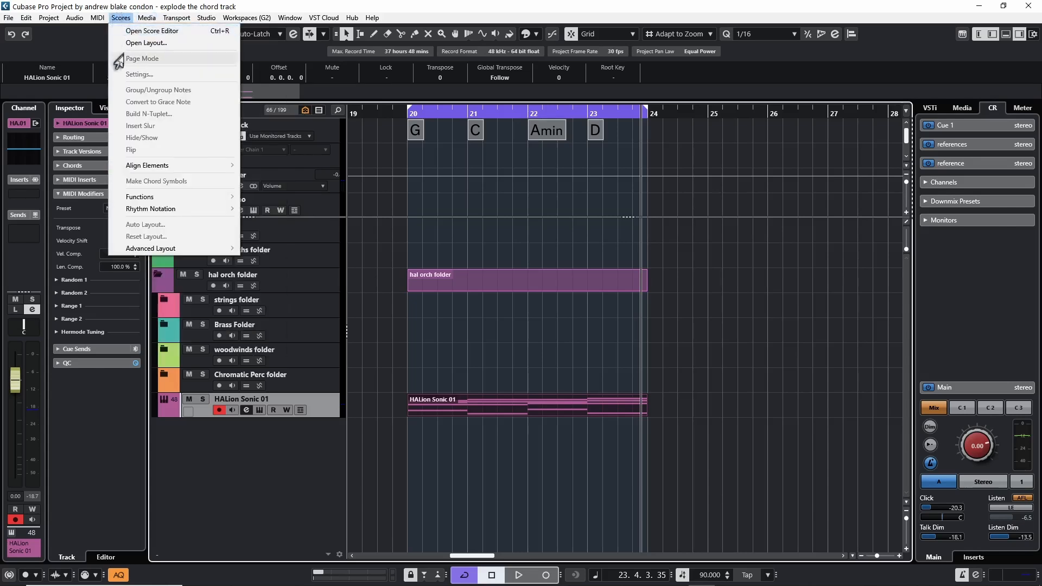
pyautogui.moveTo(142, 200)
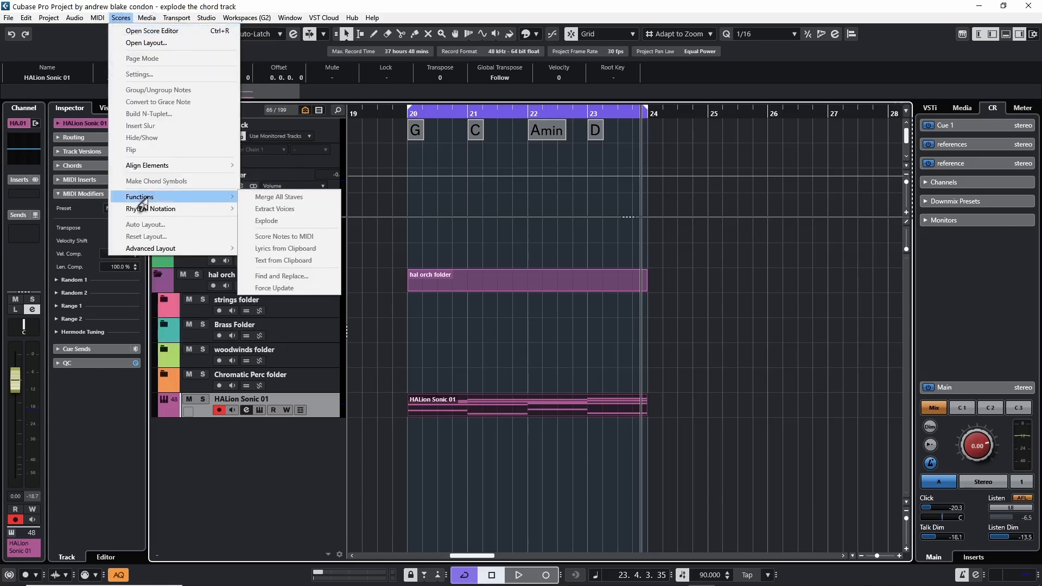
pyautogui.click(281, 224)
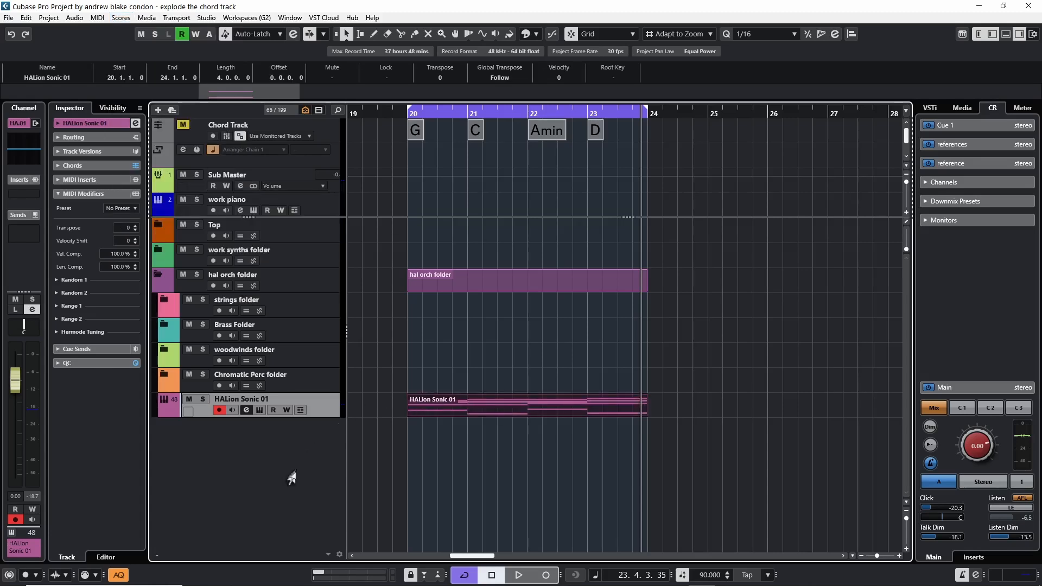
# Open the HALion Sonic 01 part in the Score Editor and bring up the Explode settings
pyautogui.click(119, 18)
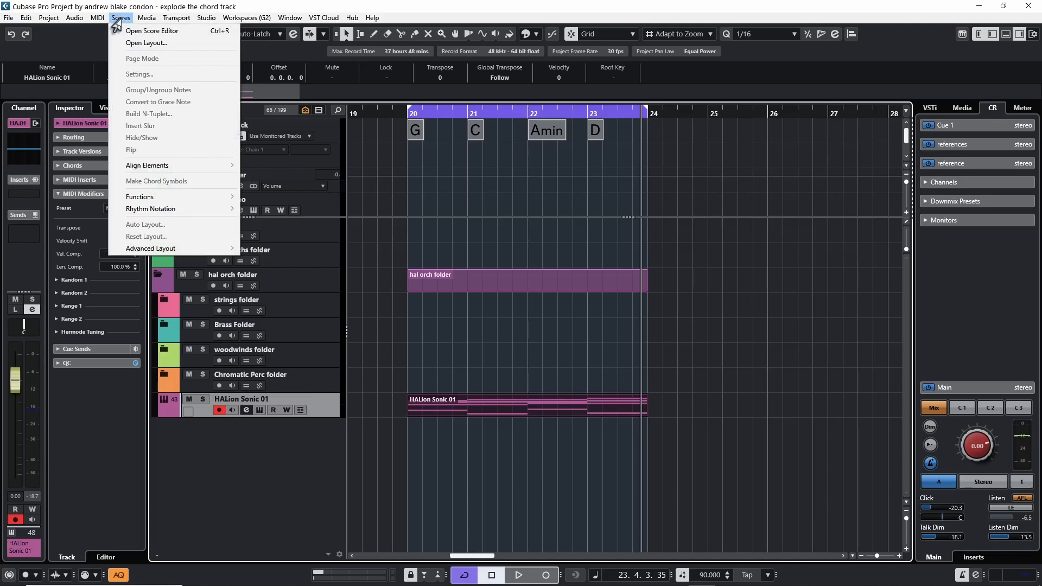
pyautogui.click(152, 30)
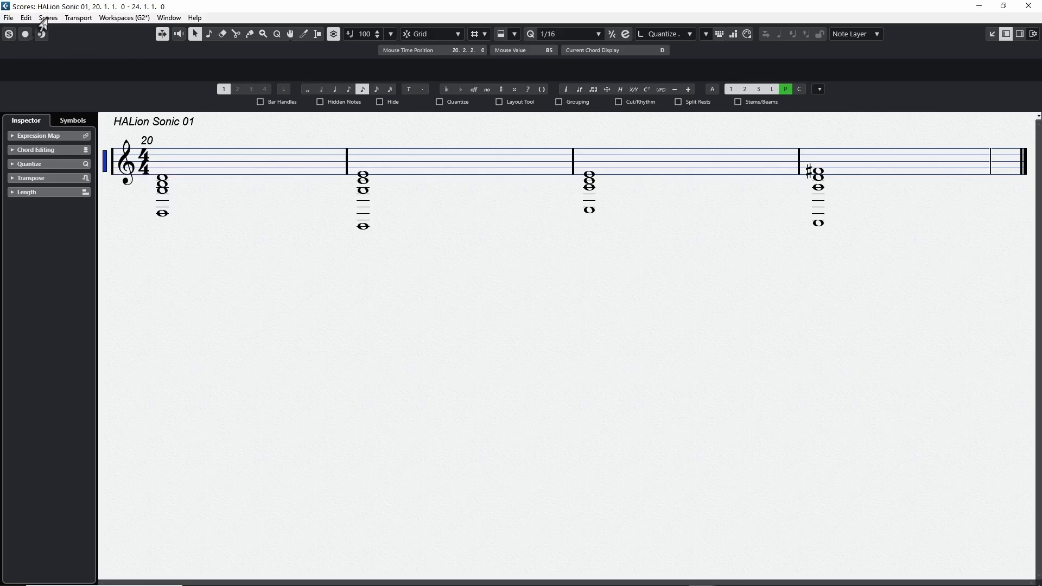
pyautogui.click(48, 18)
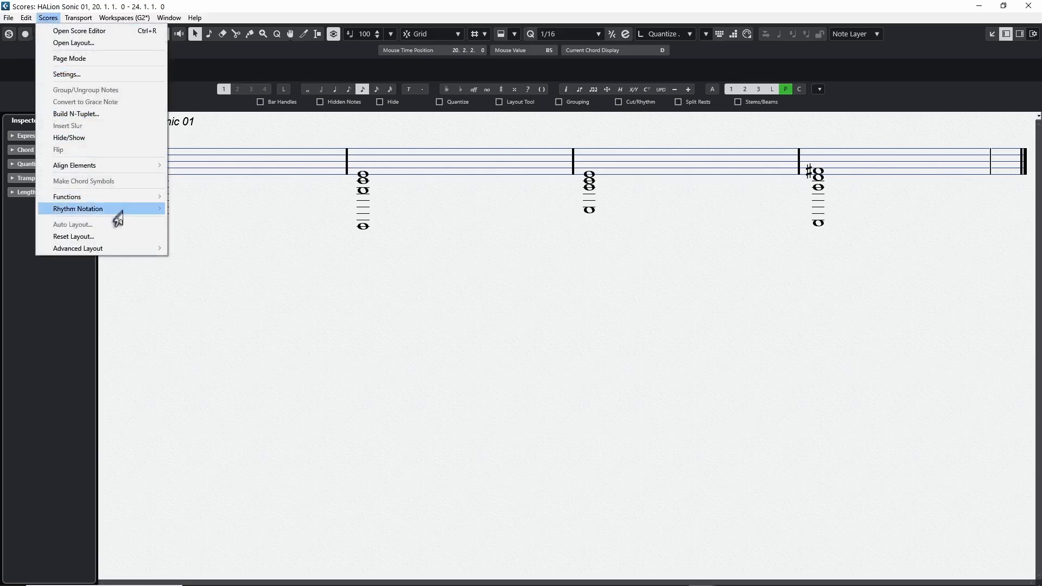
pyautogui.moveTo(87, 197)
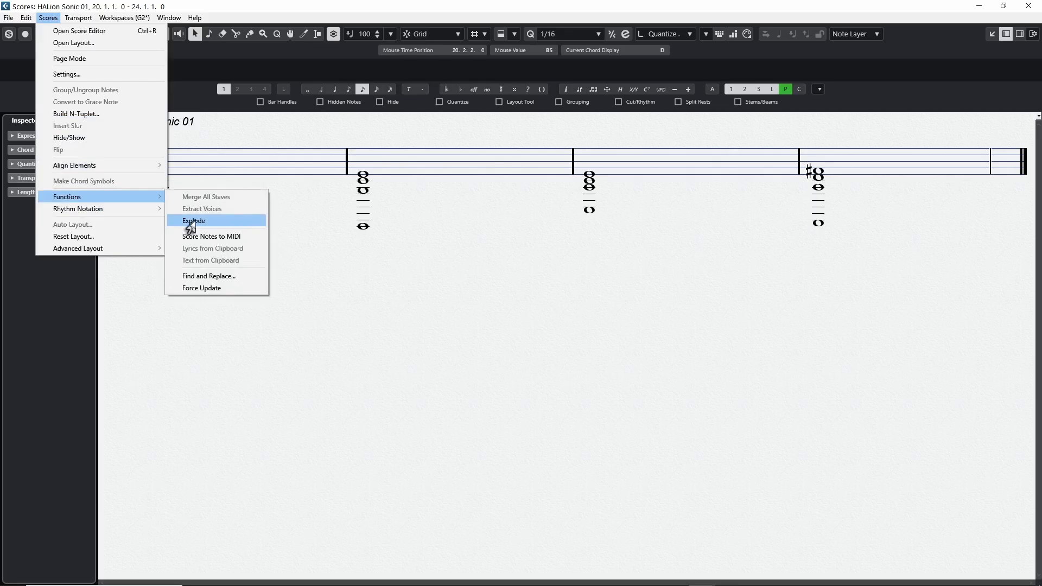
pyautogui.click(191, 221)
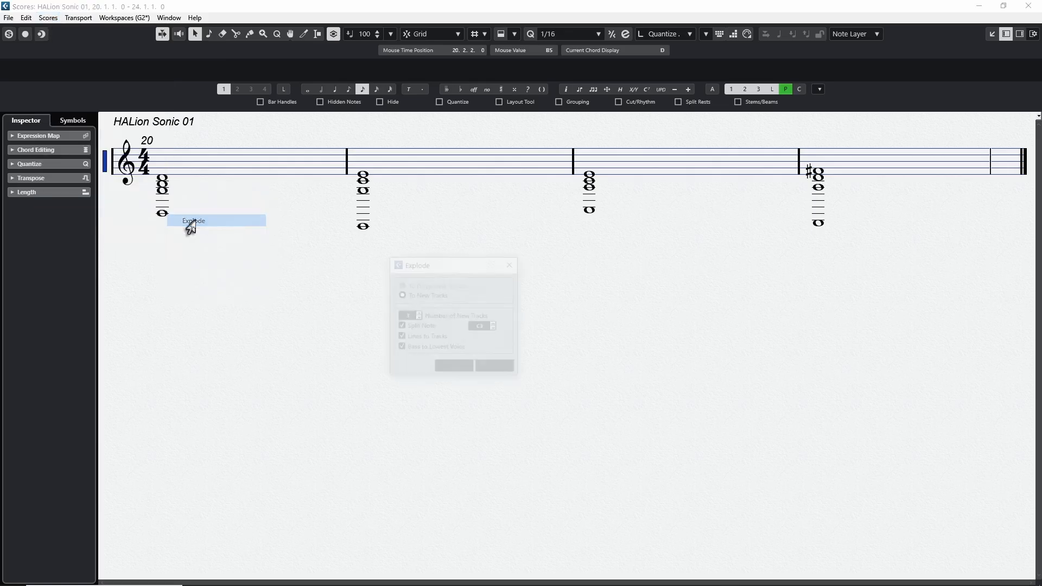
# Explode the chords to 3 new tracks with Split Note off and Lines to Tracks and Bass to Lowest Voice on, and close the Score Editor
pyautogui.moveTo(461, 269); pyautogui.dragTo(410, 310)
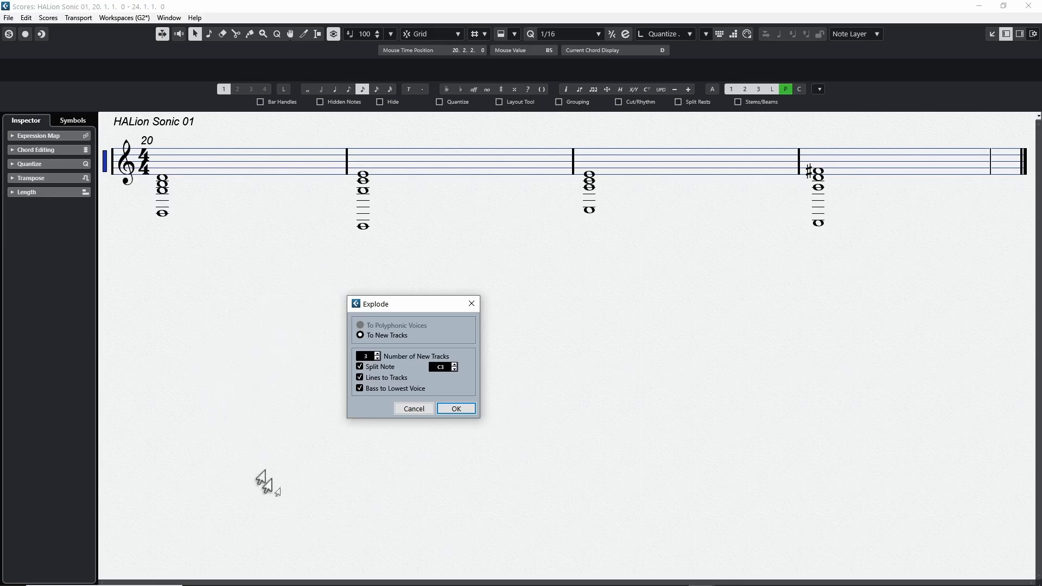
pyautogui.click(359, 367)
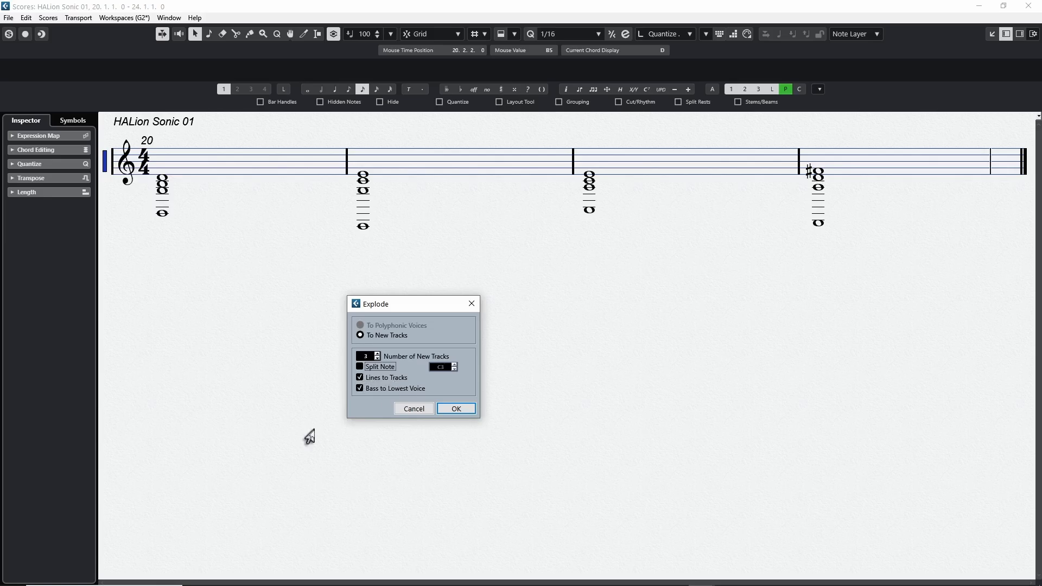
pyautogui.click(454, 408)
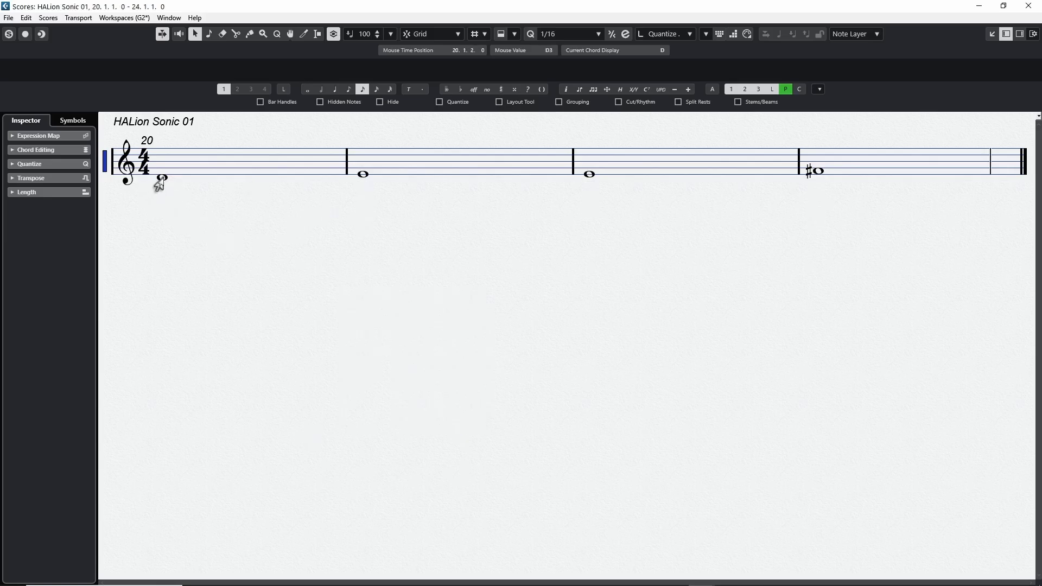
pyautogui.click(158, 181)
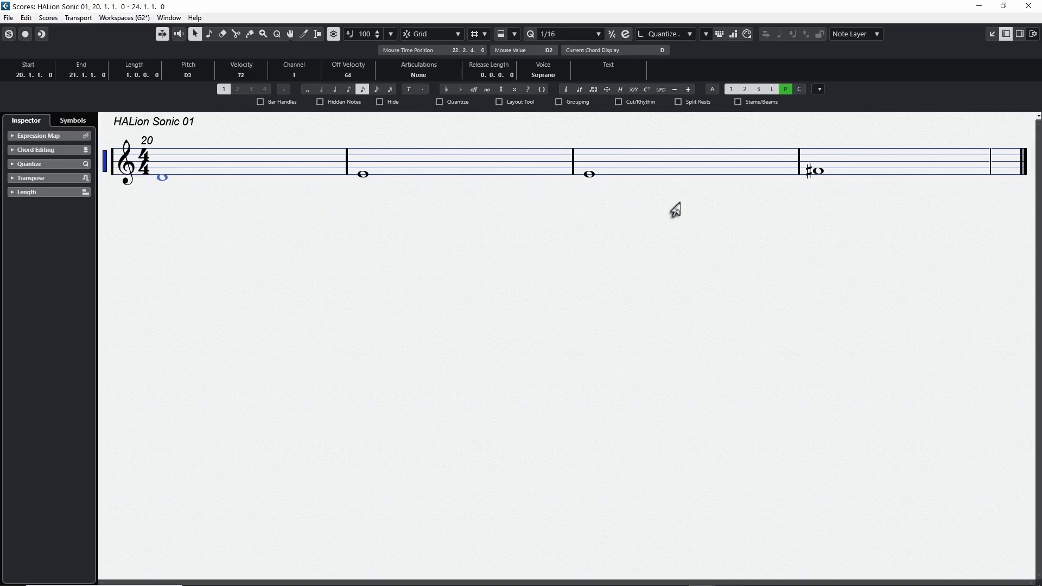
pyautogui.click(1025, 6)
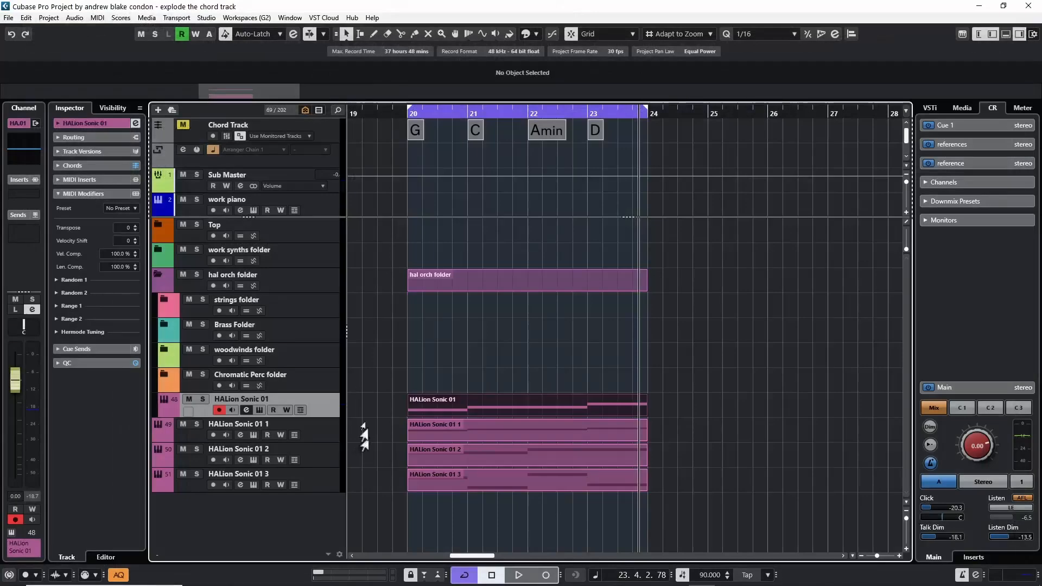
# Go through the HALion Sonic 01 1, 01 2 and 01 3 tracks one by one and return the playhead to bar 20
pyautogui.click(326, 435)
pyautogui.click(331, 456)
pyautogui.click(329, 488)
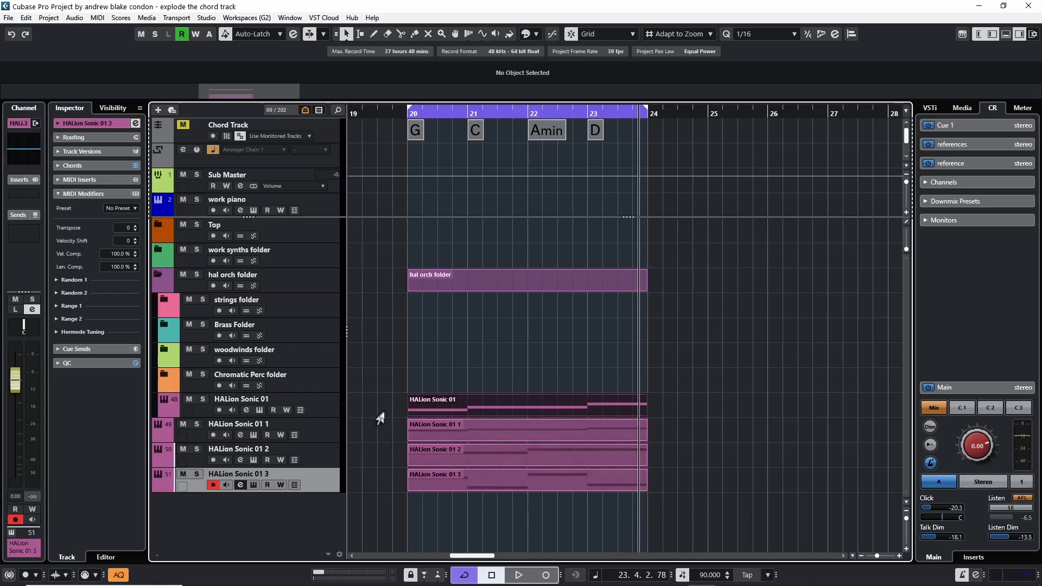
pyautogui.press('KP_1')
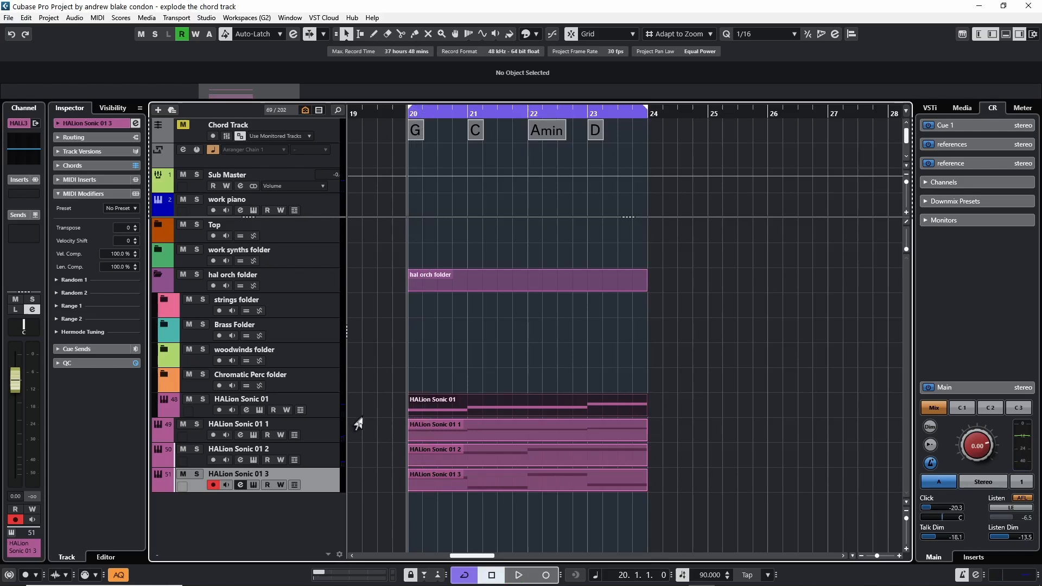
# Play all the exploded parts together from bar 20, and solo the HALion Sonic 01 track to hear it alone
pyautogui.press('space')
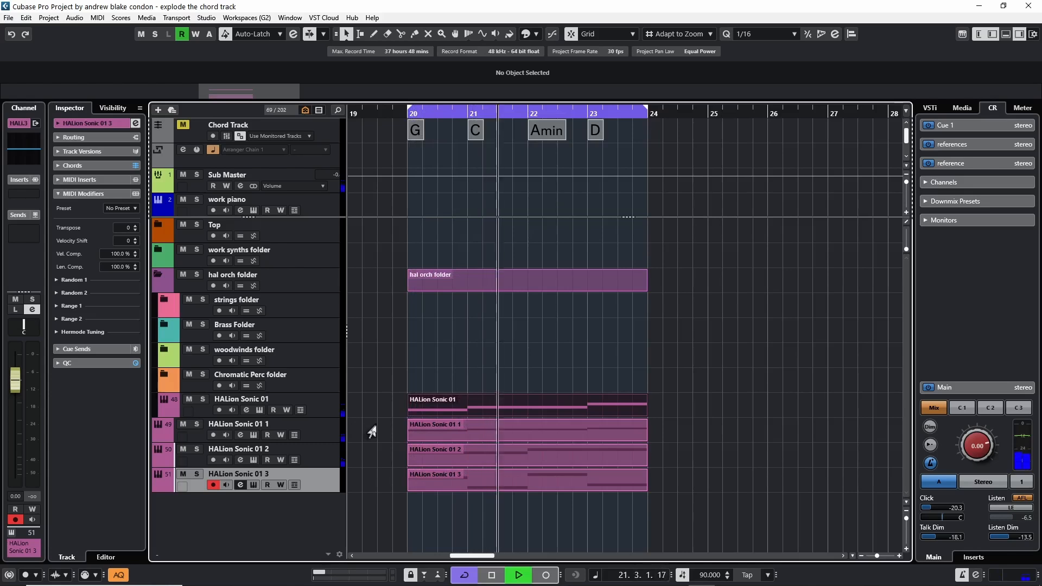
pyautogui.press('space')
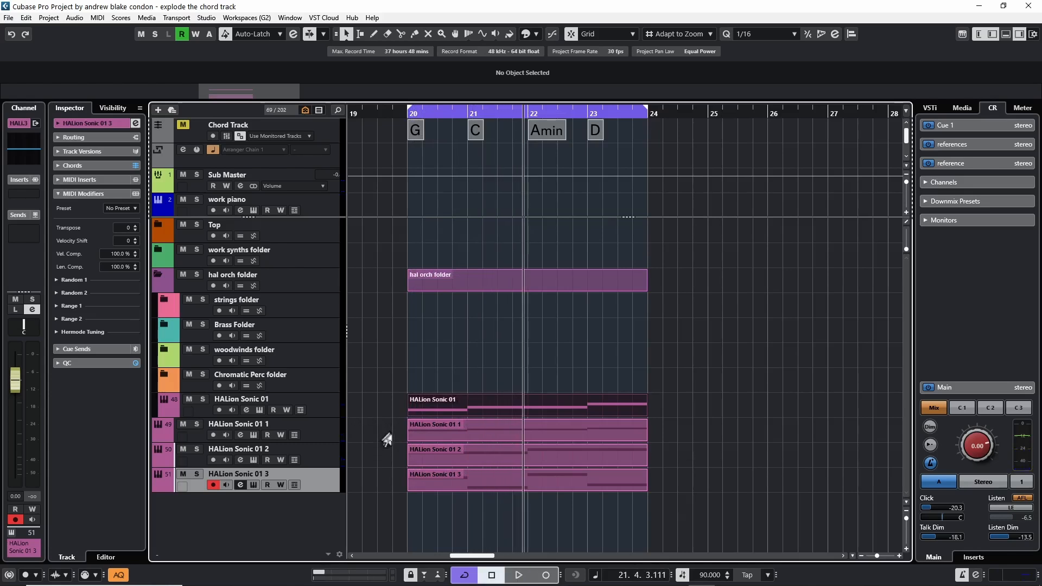
pyautogui.click(201, 400)
pyautogui.press('KP_1')
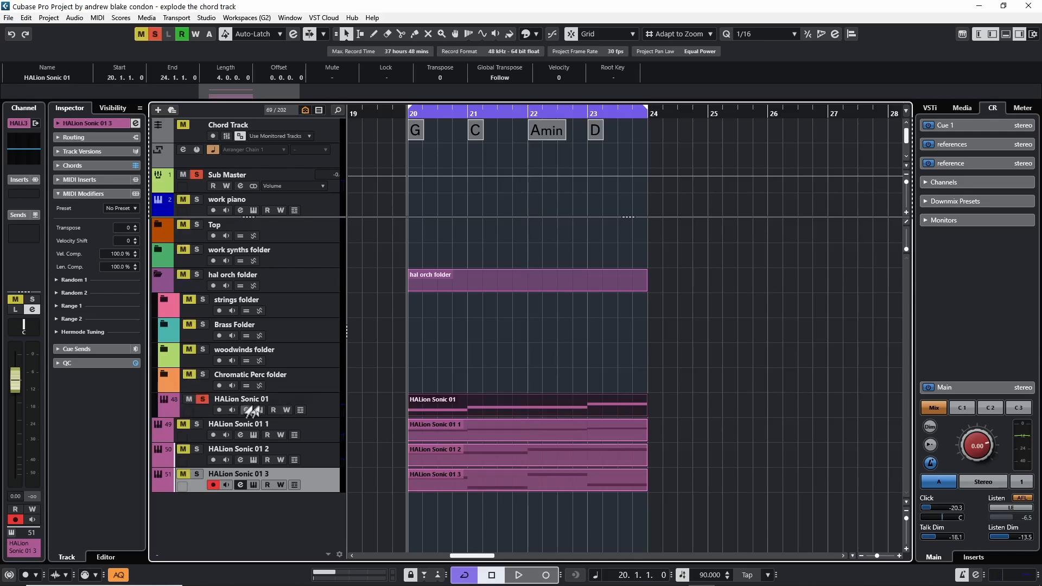
pyautogui.press('space')
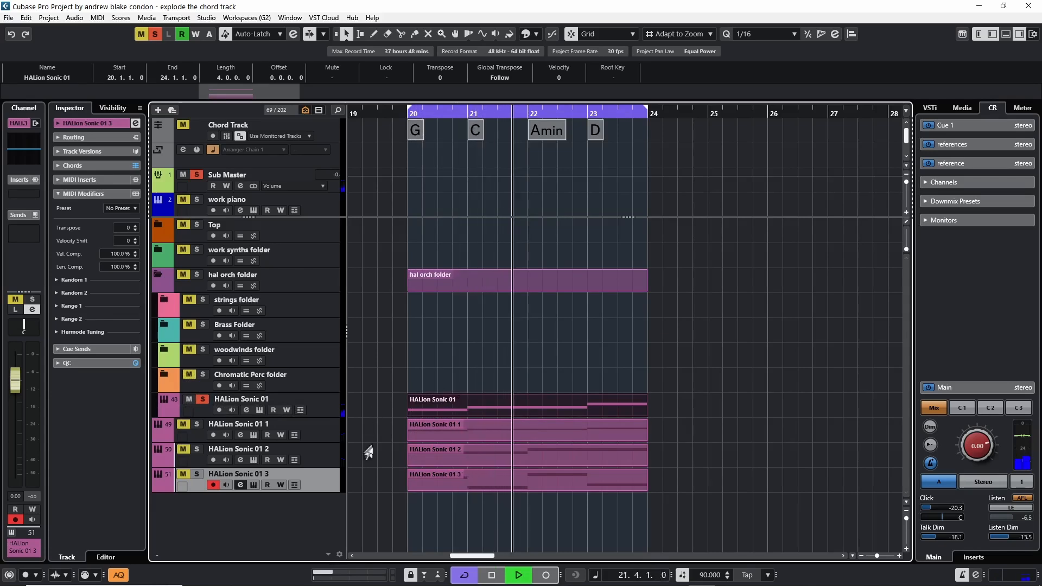
pyautogui.press('space')
# Switch the solo to the HALion Sonic 01 1 track and play its voice on its own
pyautogui.click(317, 436)
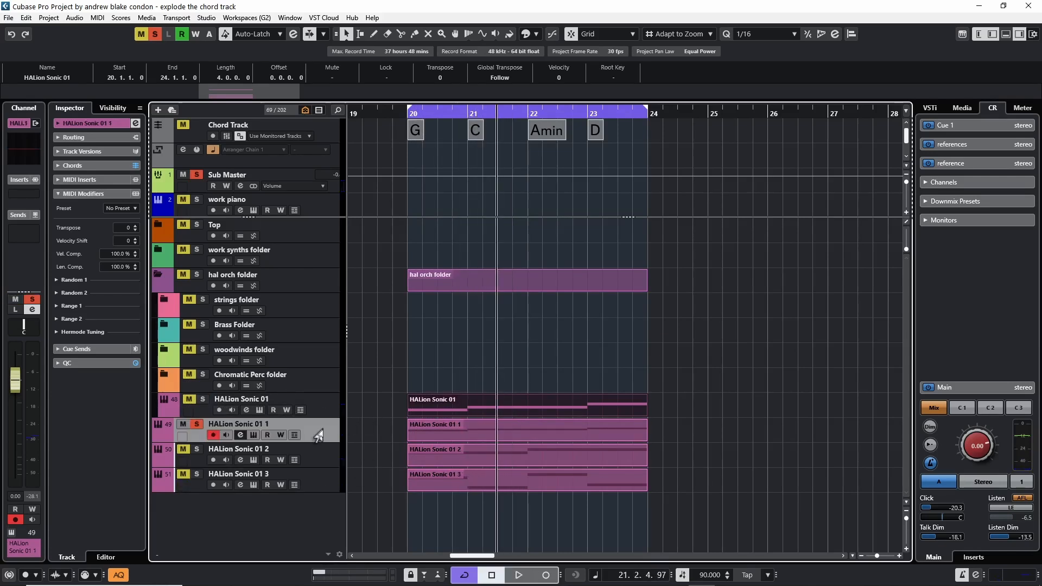
pyautogui.press('KP_0')
pyautogui.press('space')
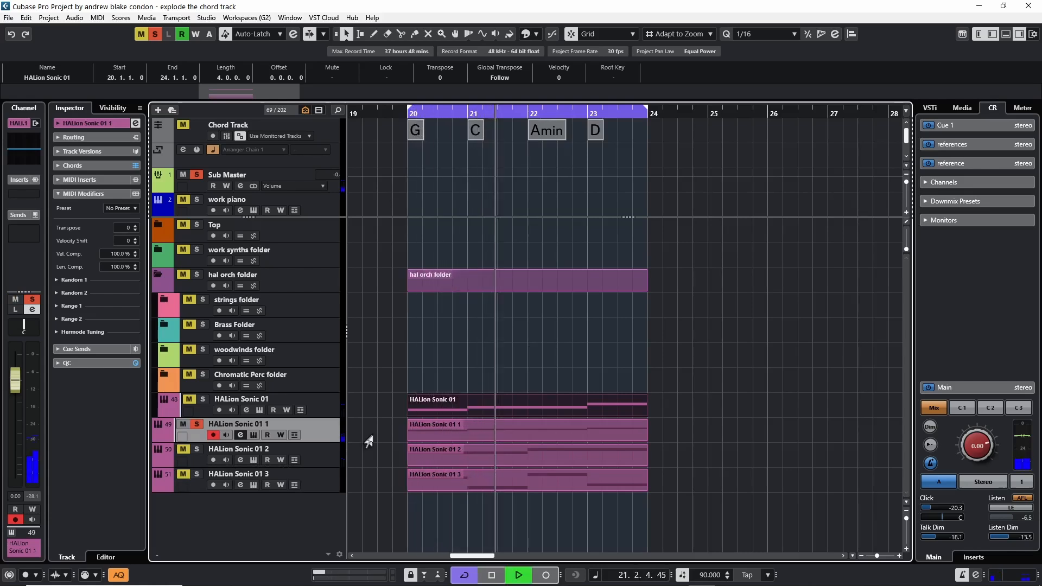
pyautogui.press('space')
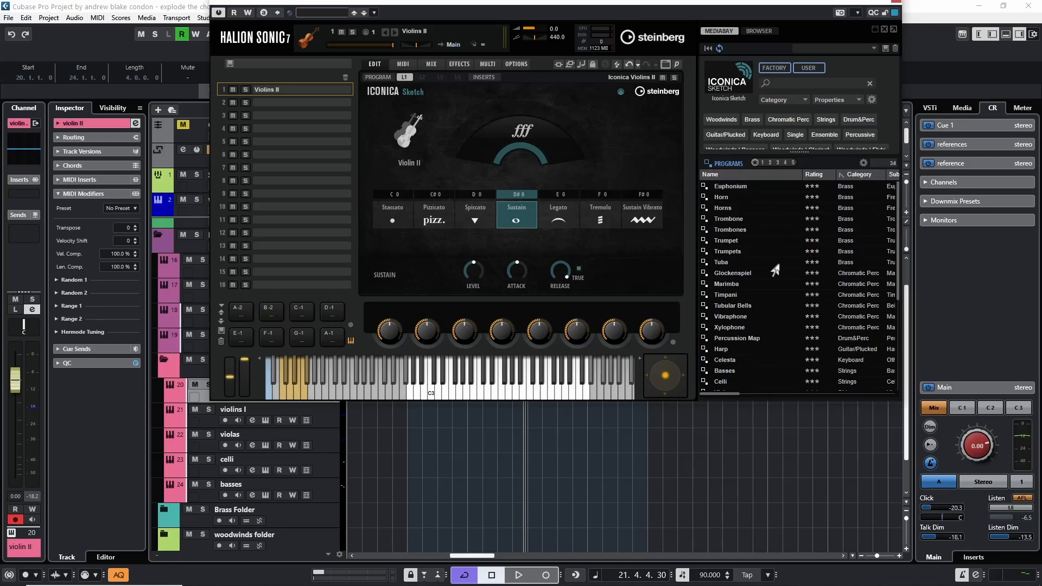
# Look through the Iconica Sketch program list in the violin II instrument and audition the note C4
pyautogui.scroll(-5, 775, 272)
pyautogui.scroll(3, 760, 234)
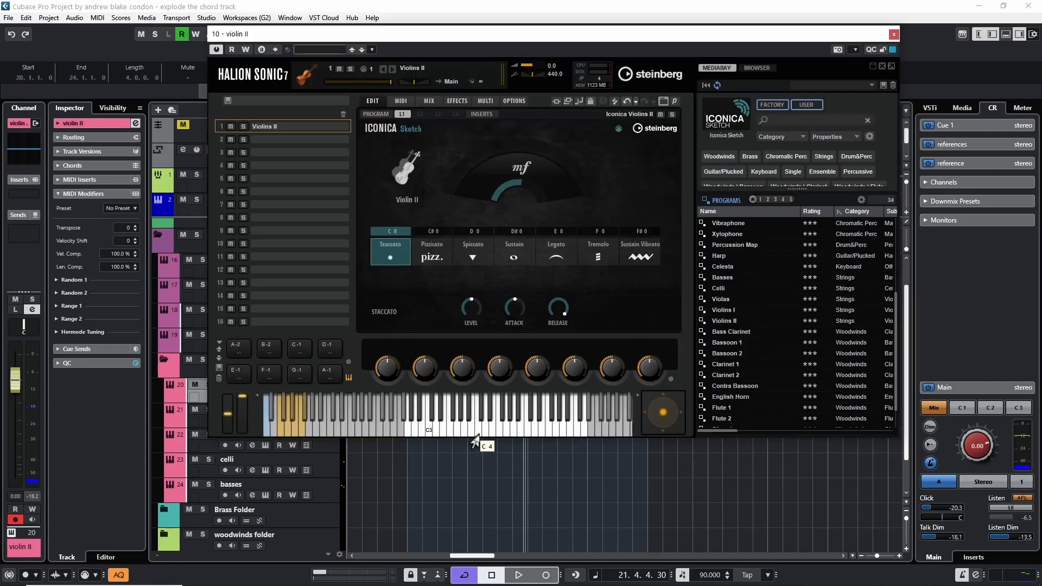
pyautogui.click(475, 442)
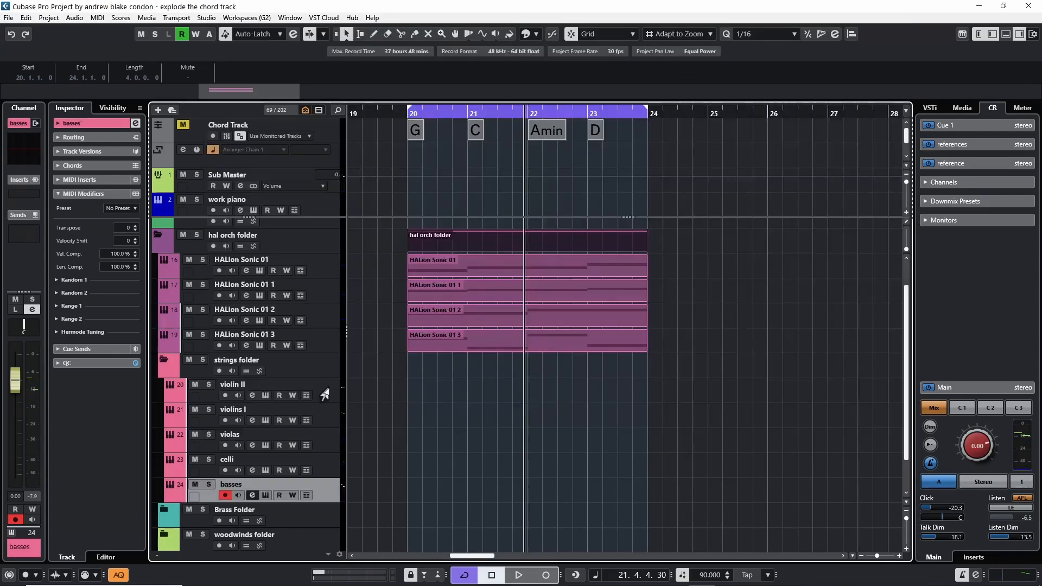
# Audition the string tracks one after another: violin II, violins I, violas, celli and basses
pyautogui.click(325, 395)
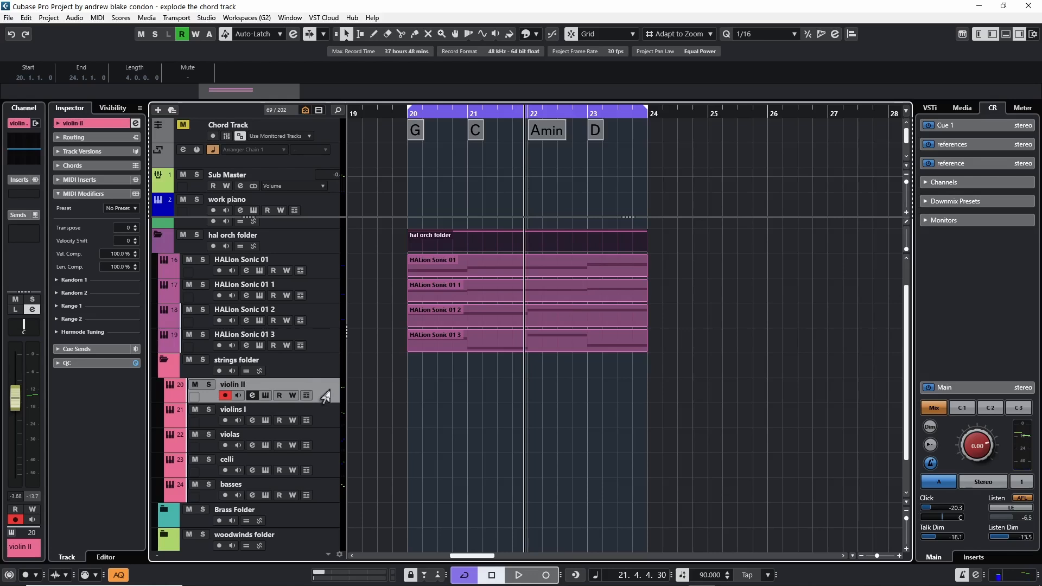
pyautogui.click(331, 422)
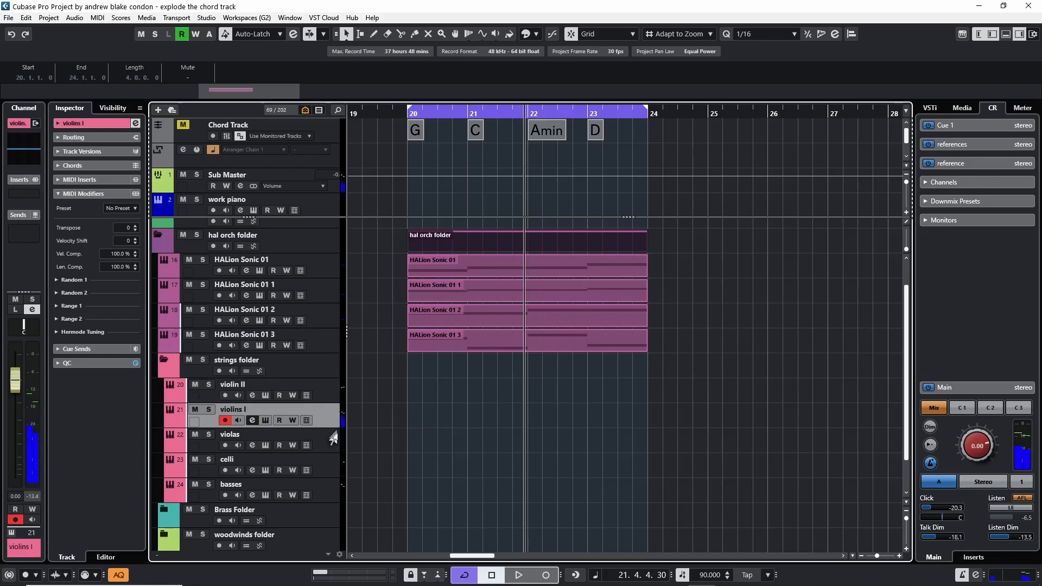
pyautogui.click(334, 439)
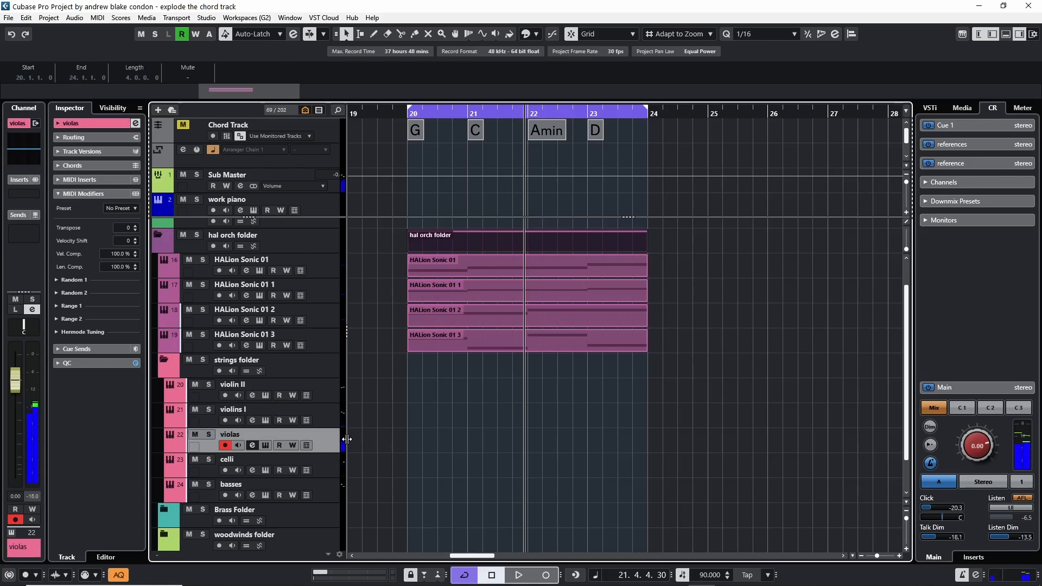
pyautogui.click(331, 474)
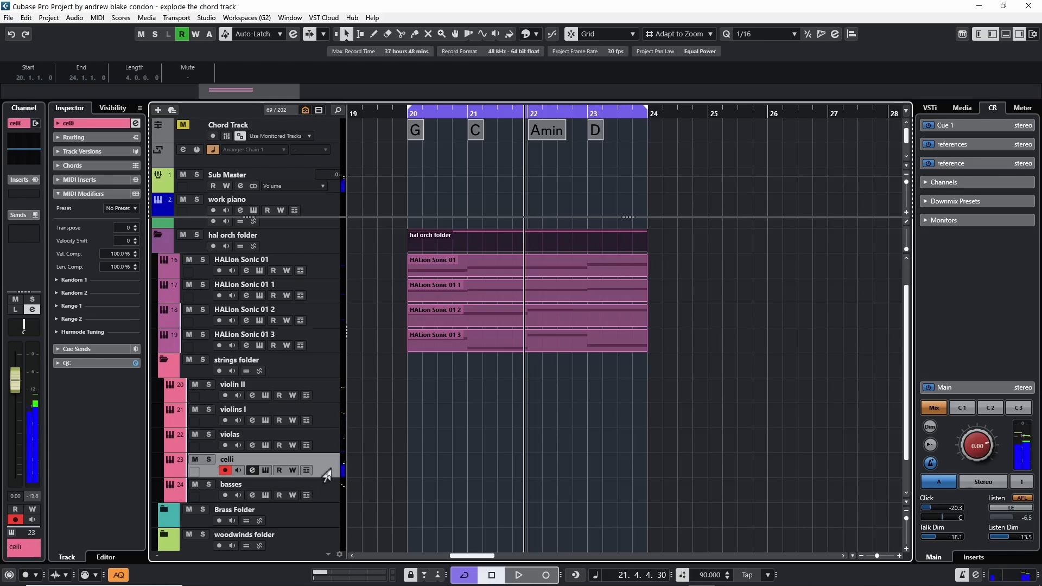
pyautogui.click(325, 496)
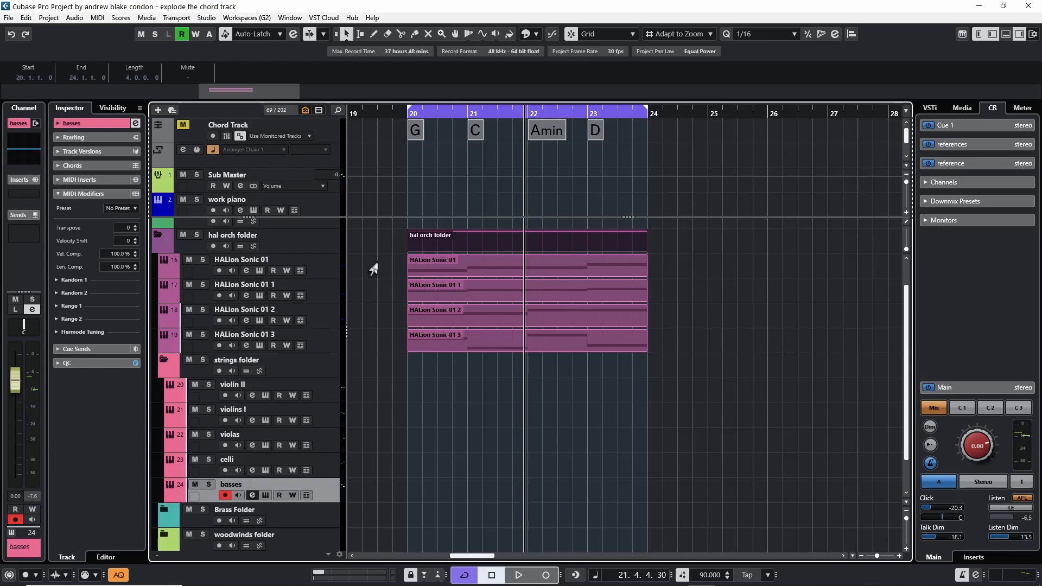
# Move the four HALion Sonic parts at bar 20 onto the string tracks so violin II through basses each hold a part, and play them
pyautogui.click(417, 265)
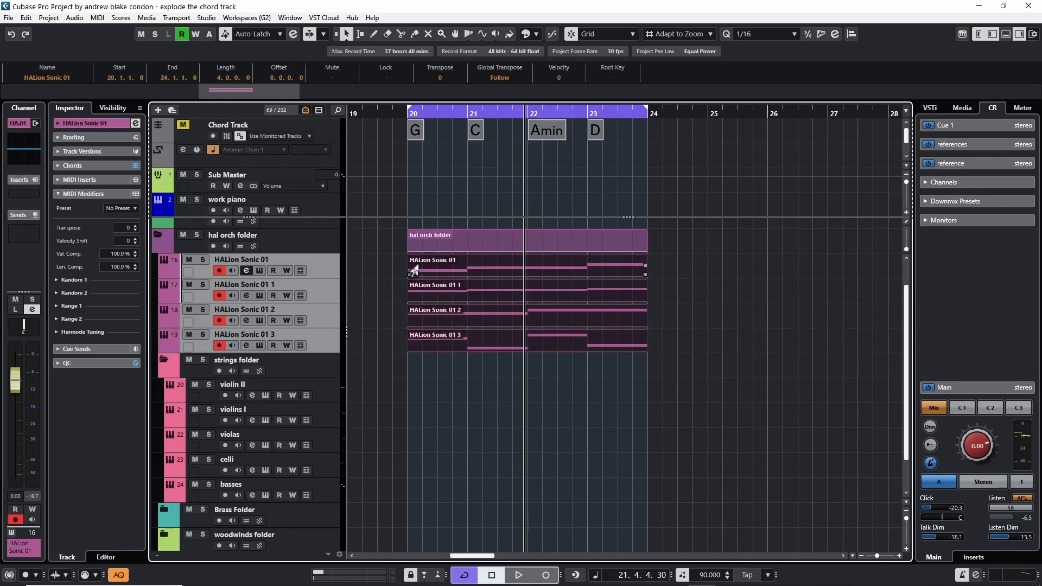
pyautogui.moveTo(414, 269); pyautogui.dragTo(430, 401)
pyautogui.click(422, 422)
pyautogui.click(754, 322)
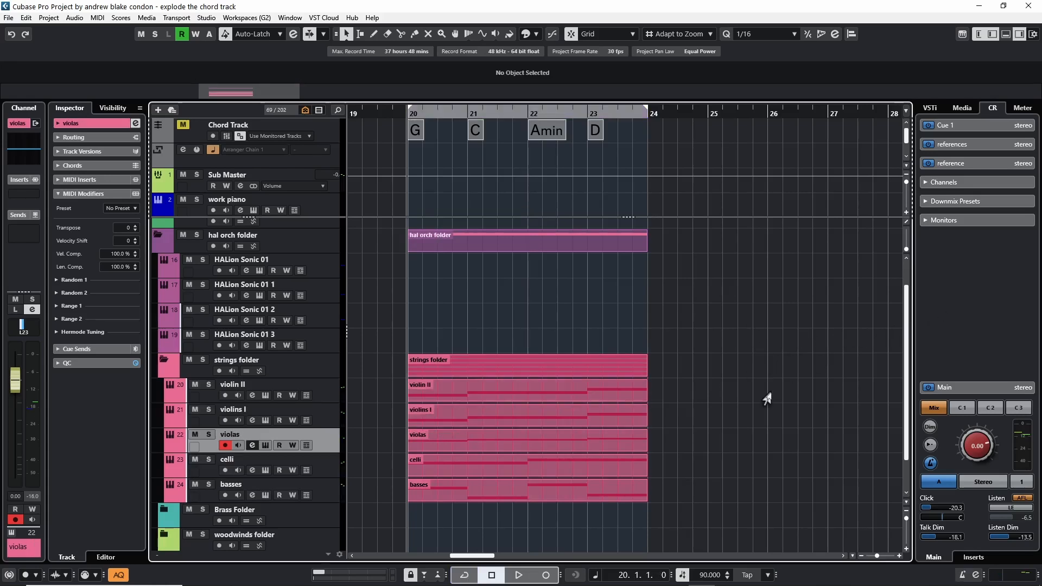
pyautogui.press('space')
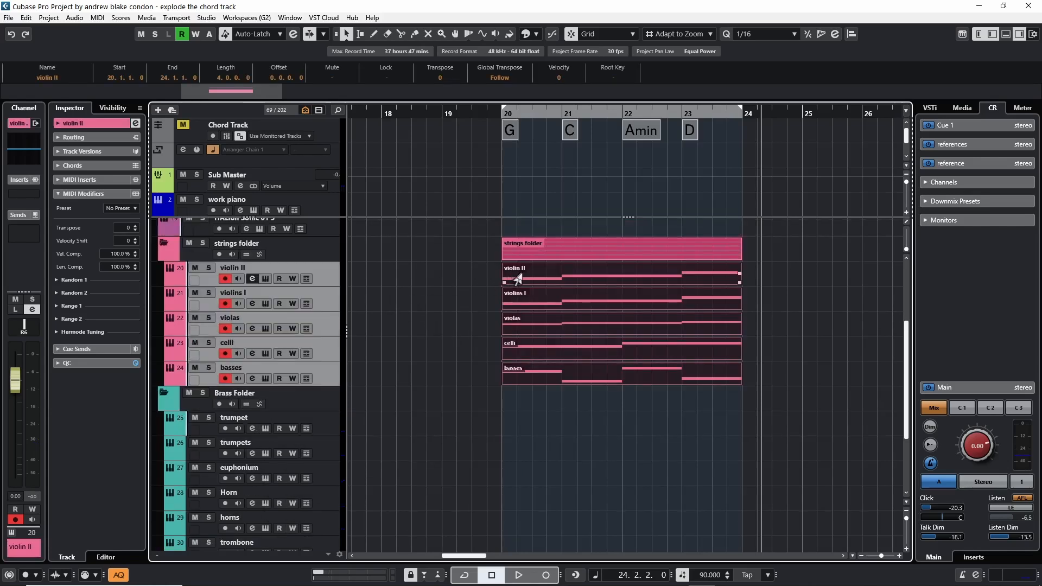
# Copy the string parts at bar 20 onto the brass and woodwind tracks, and play each section soloed
pyautogui.moveTo(525, 279); pyautogui.dragTo(518, 434)
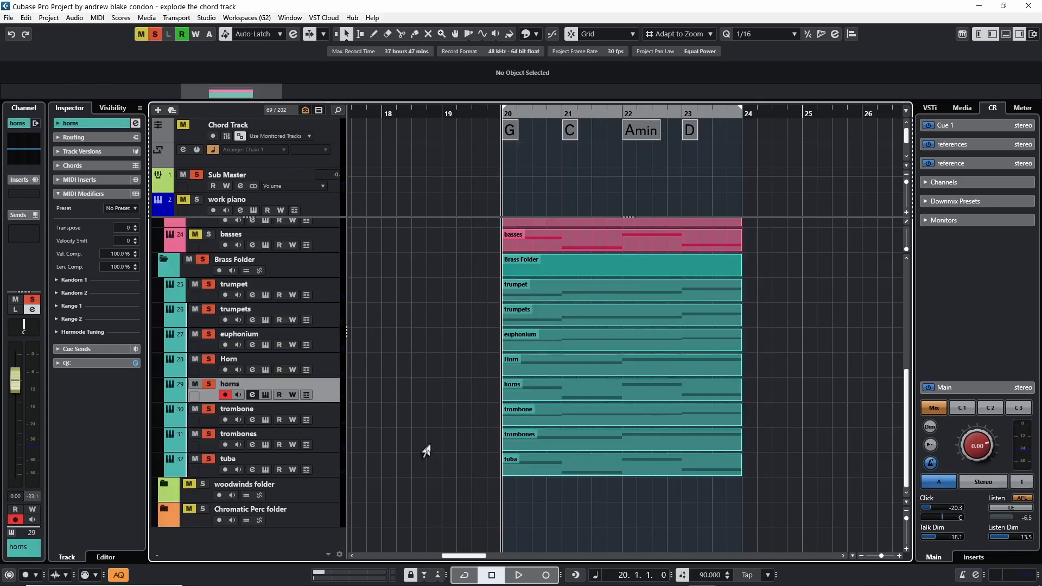
pyautogui.press('space')
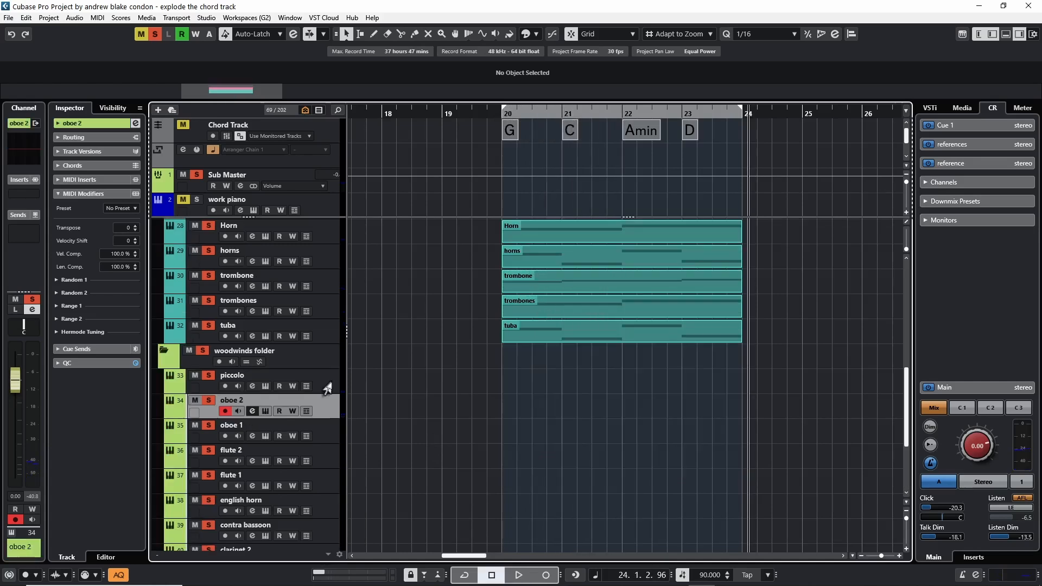
pyautogui.click(327, 388)
pyautogui.scroll(5, 451, 412)
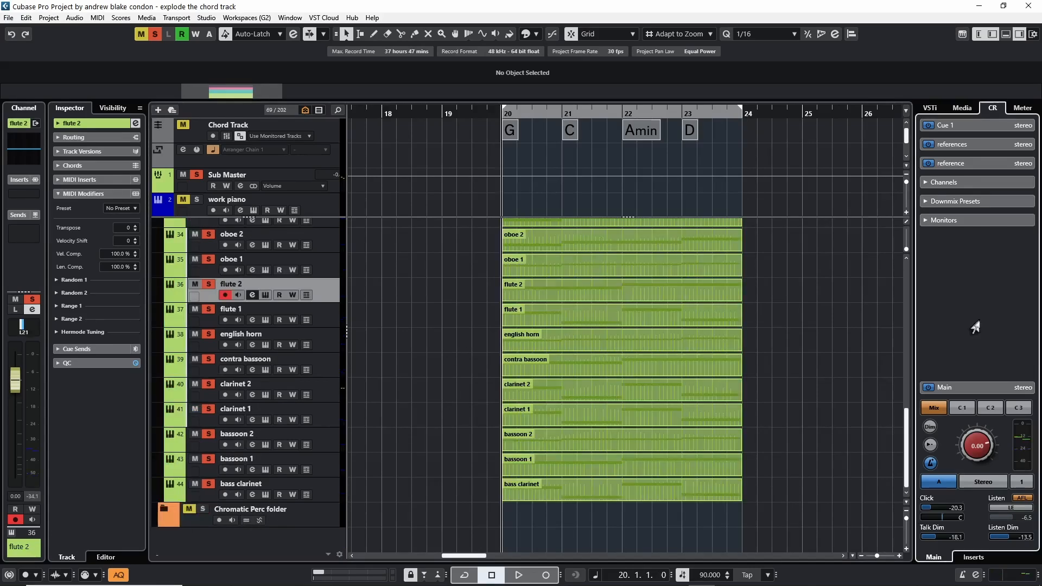
pyautogui.press('space')
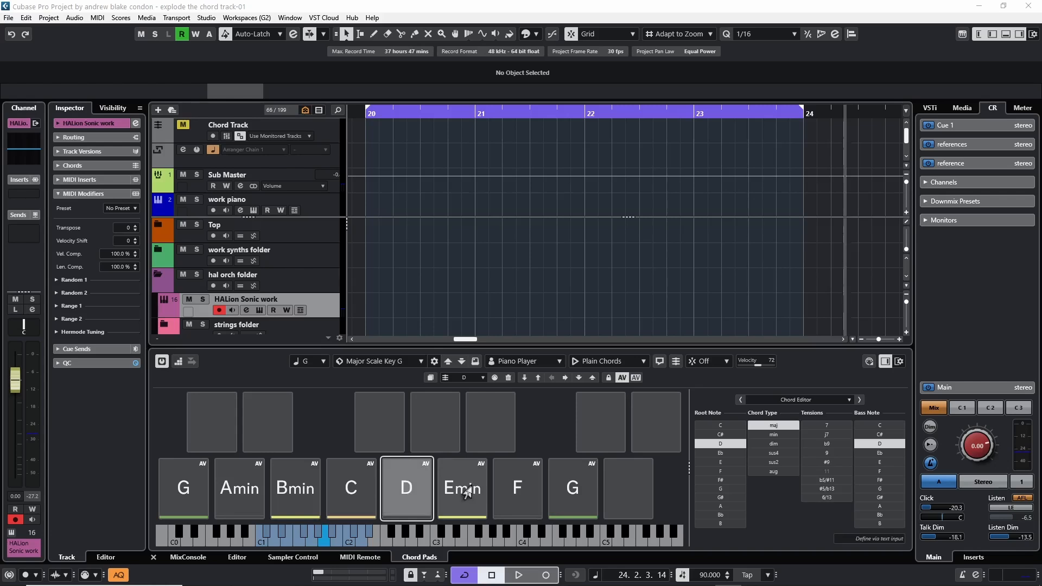
# Audition the Emin, C and D chord pads
pyautogui.click(462, 490)
pyautogui.click(345, 488)
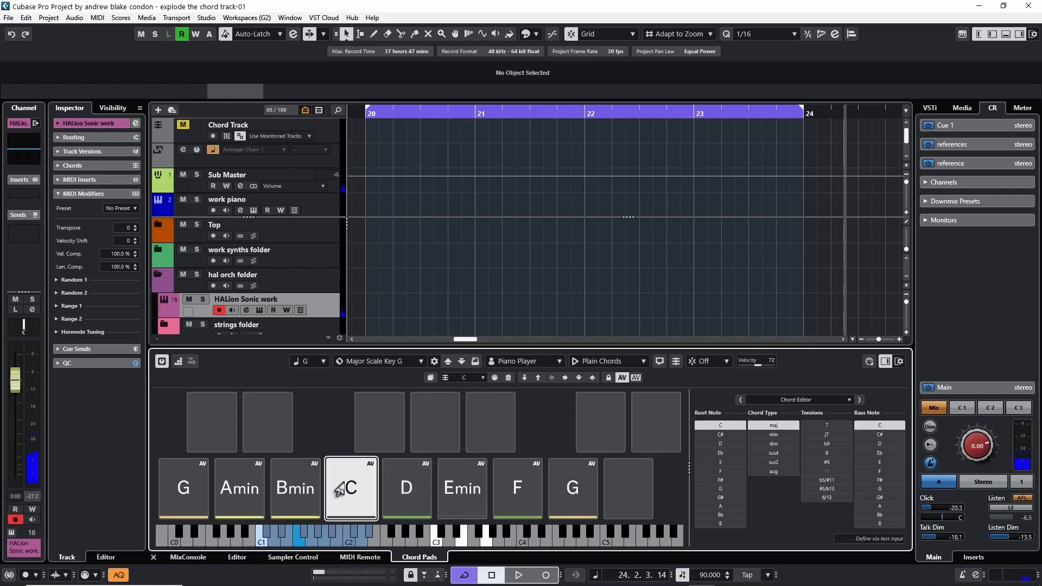
pyautogui.click(410, 497)
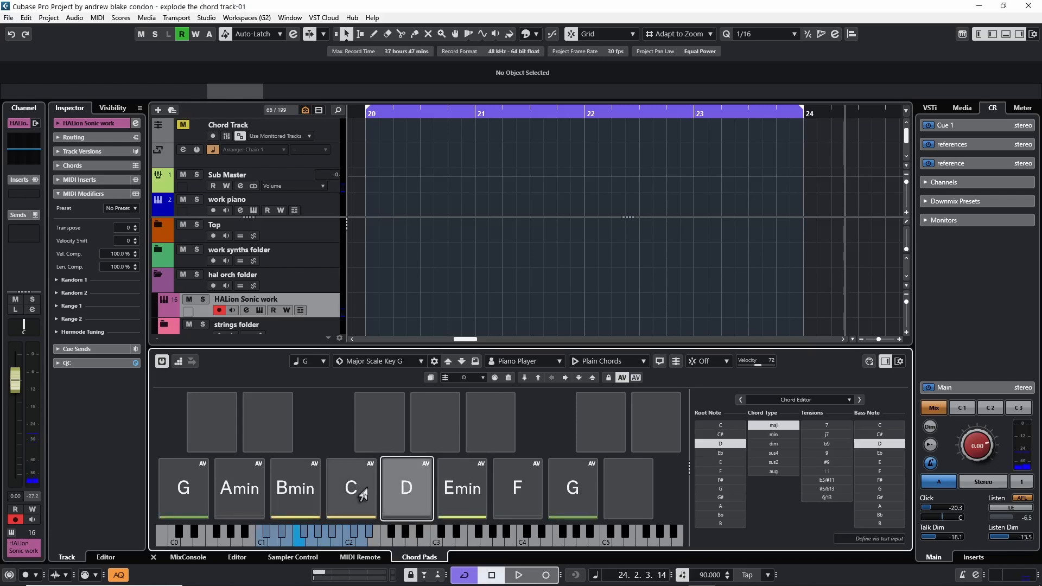
# Enable step input for the chord pads and enter Emin, C, D and Bmin on the Chord Track at bars 20 to 23
pyautogui.click(177, 362)
pyautogui.click(461, 494)
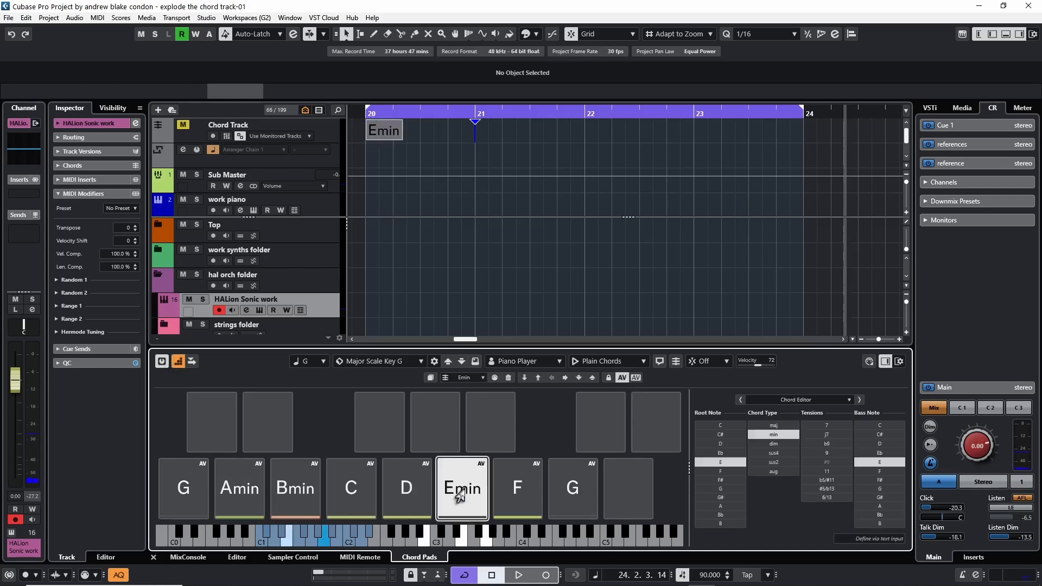
pyautogui.click(353, 492)
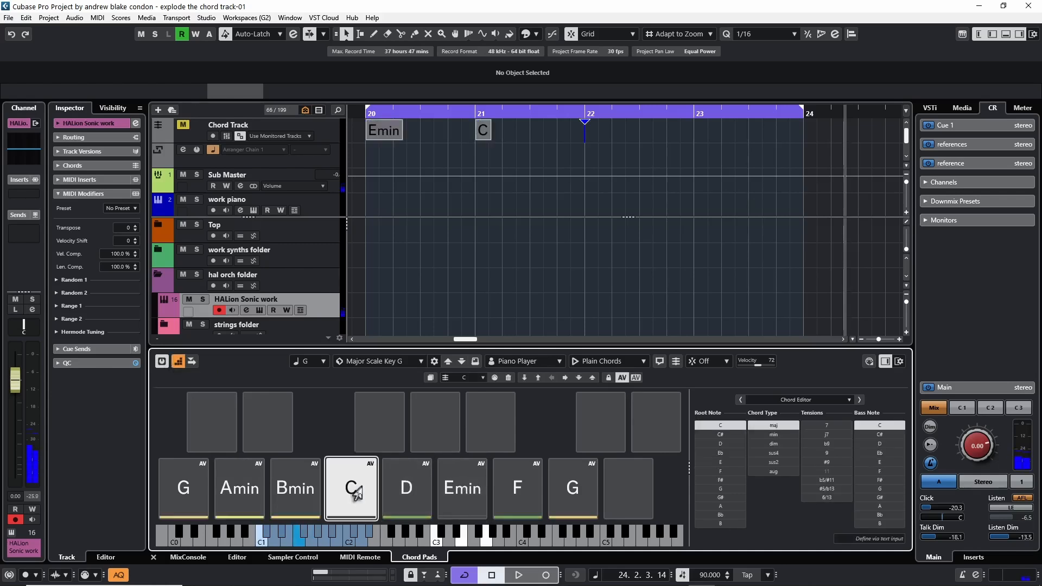
pyautogui.click(407, 495)
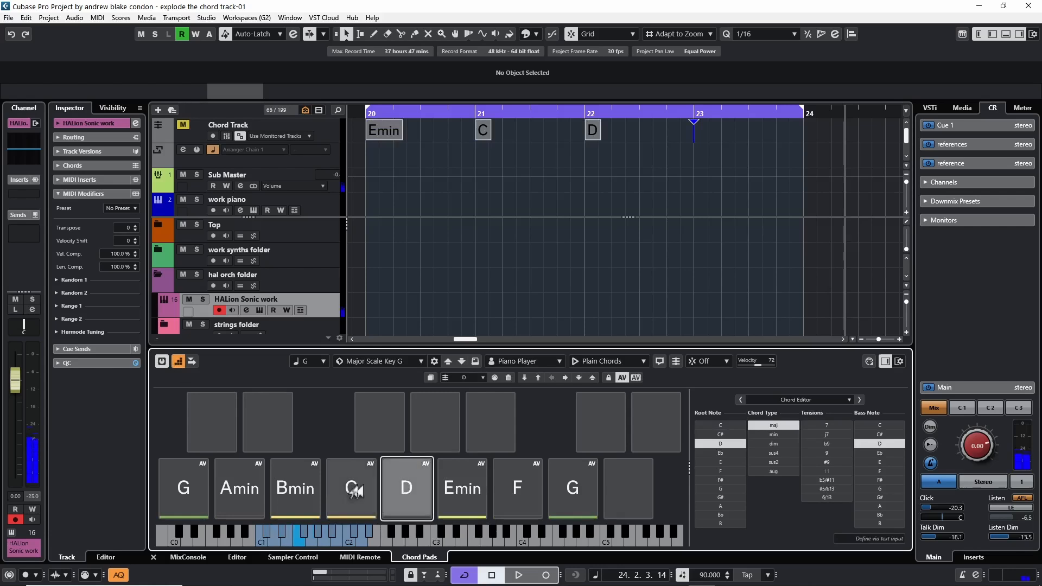
pyautogui.click(283, 495)
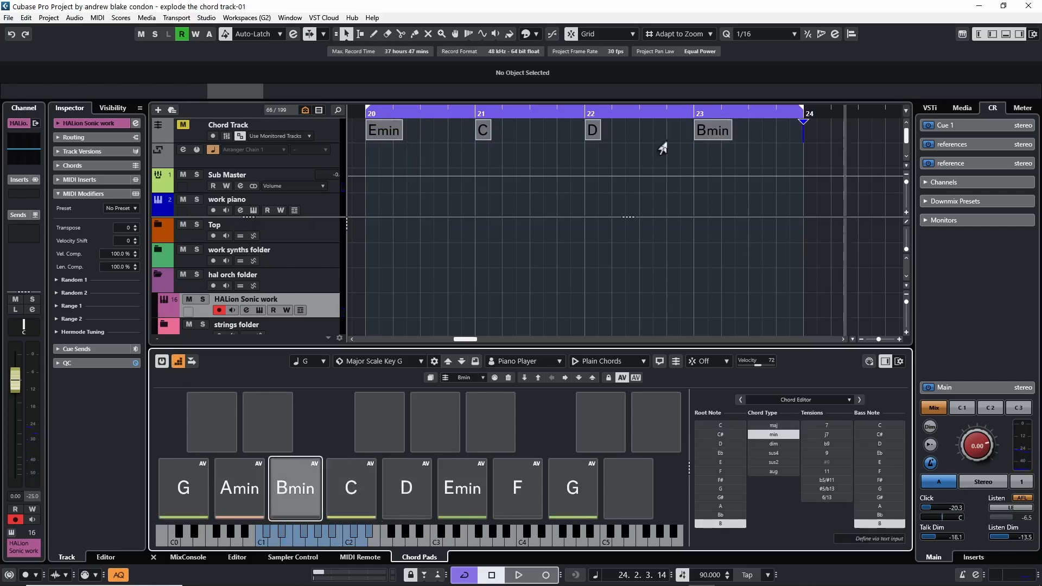
# Draw undefined chord events on the Chord Track at beat 3 of bars 20, 21 and 22, and return to the Object Selection tool
pyautogui.press('h')
pyautogui.press('h')
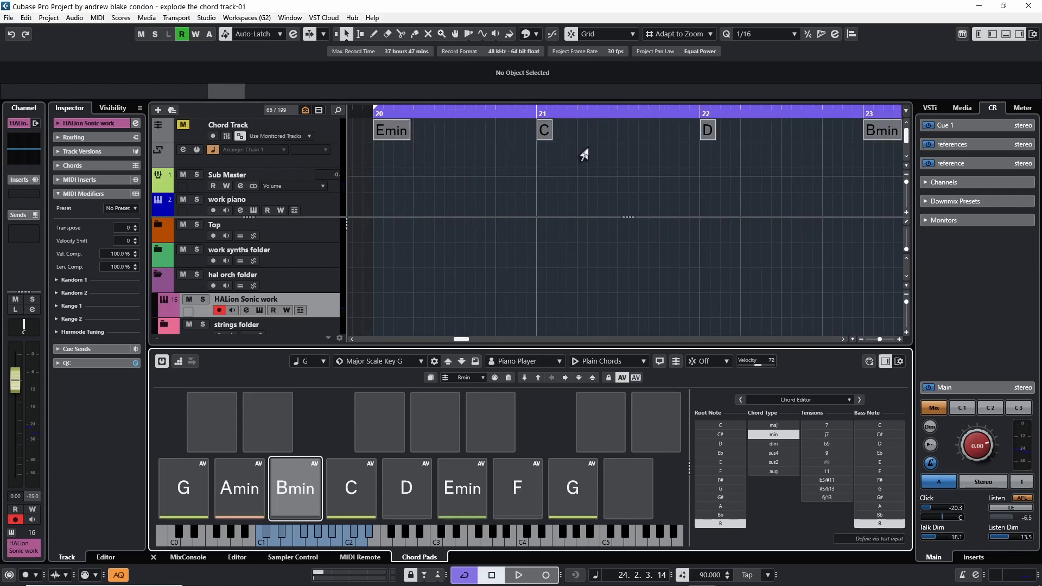
pyautogui.rightClick(465, 164)
pyautogui.click(498, 157)
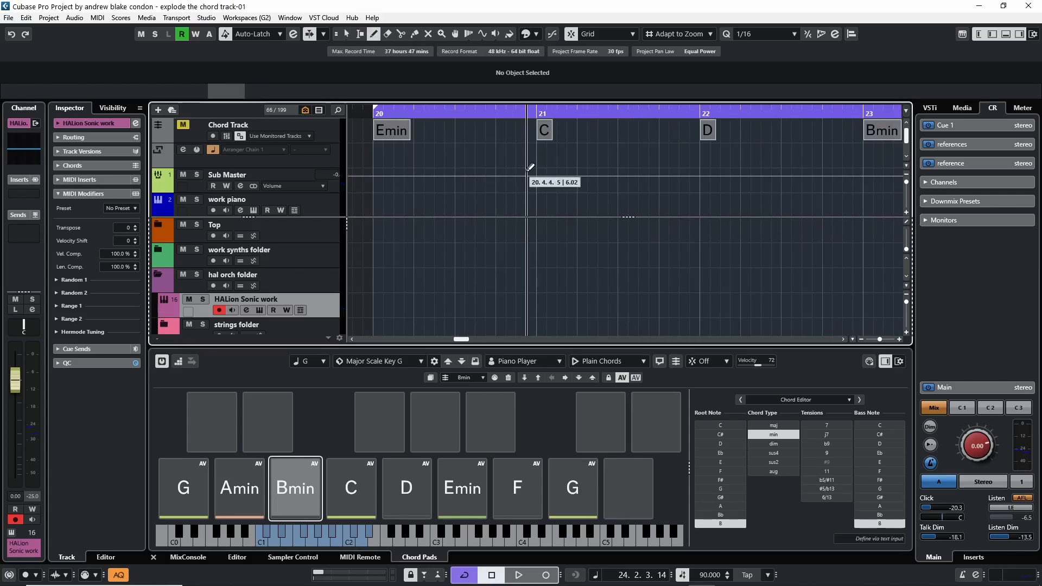
pyautogui.click(455, 134)
pyautogui.click(625, 133)
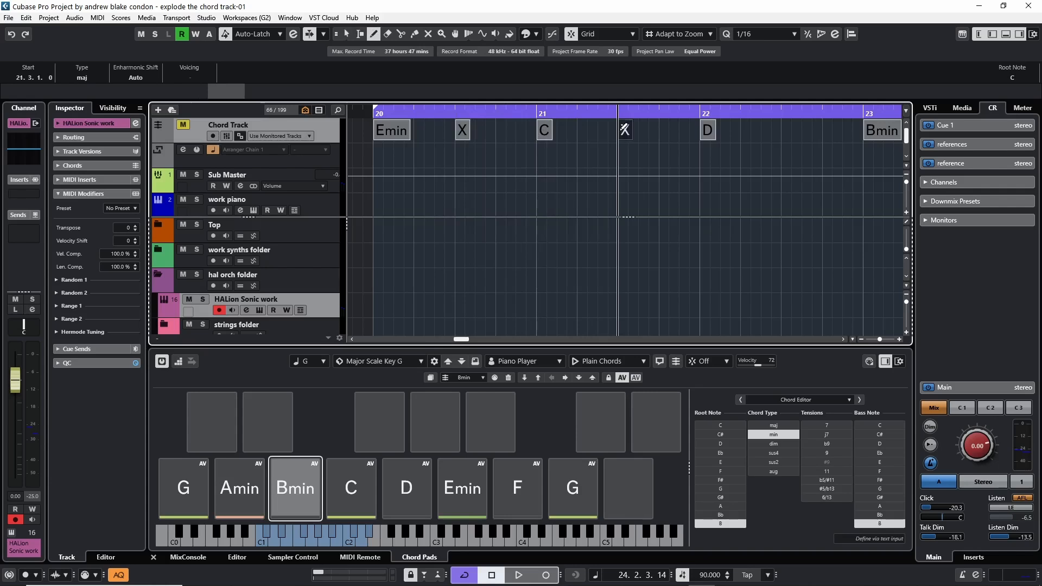
pyautogui.click(788, 136)
pyautogui.press('1')
pyautogui.hscroll(-1, 452, 137)
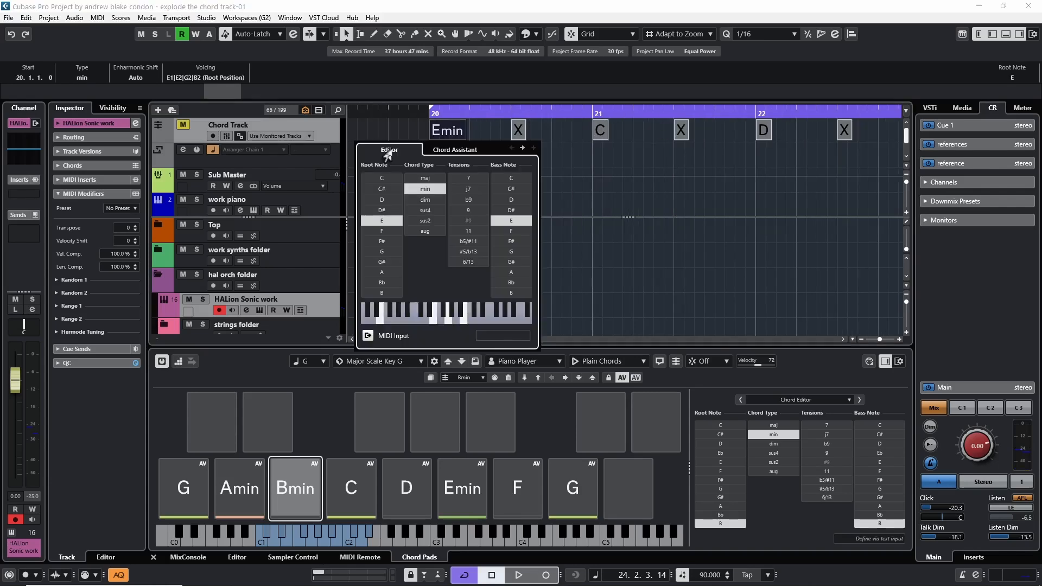
# Use the Chord Assistant on the undefined chord between Emin and C, trying Gb and choosing B
pyautogui.press('Right')
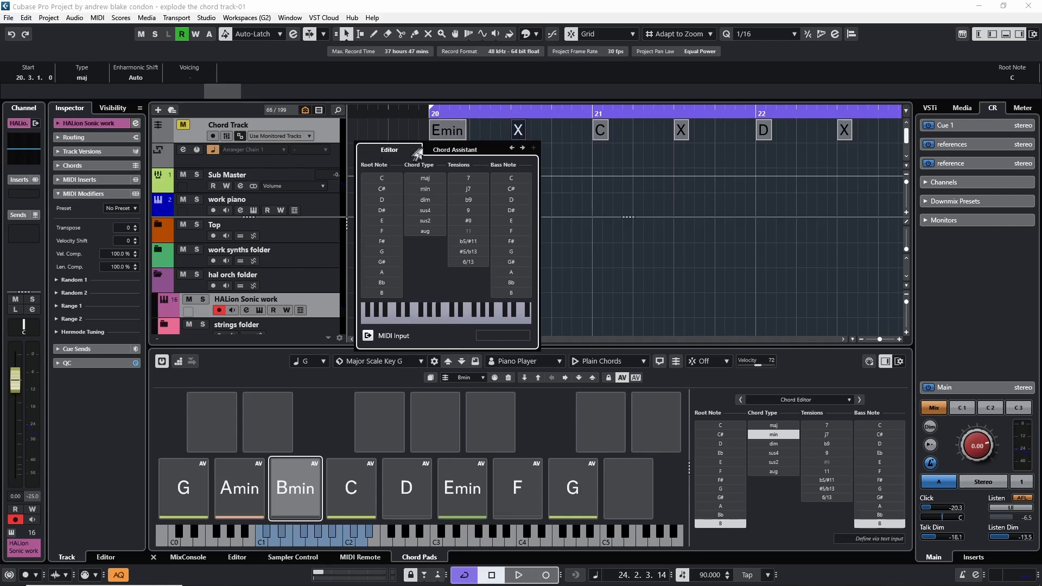
pyautogui.click(453, 151)
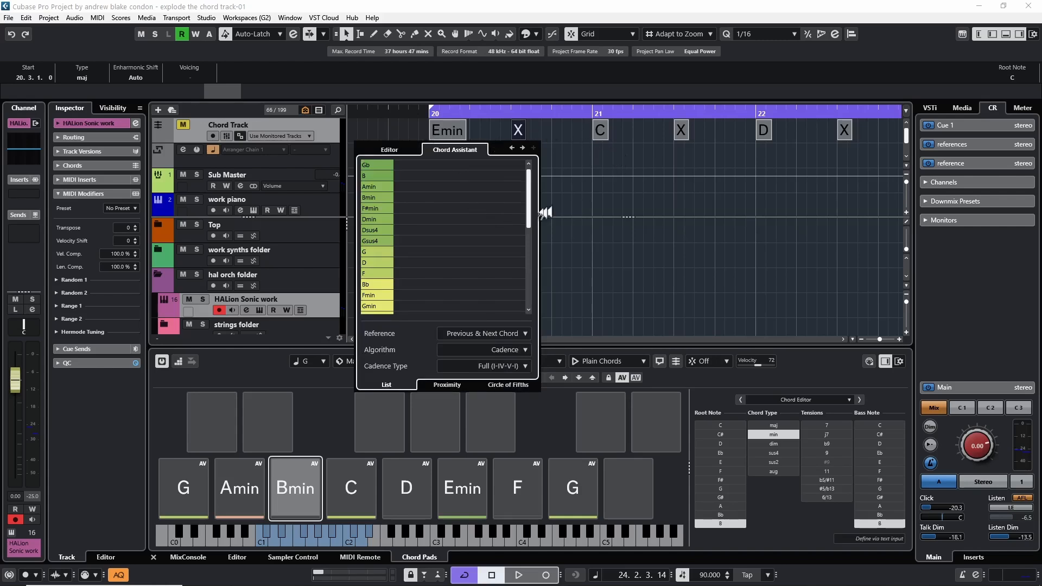
pyautogui.click(369, 165)
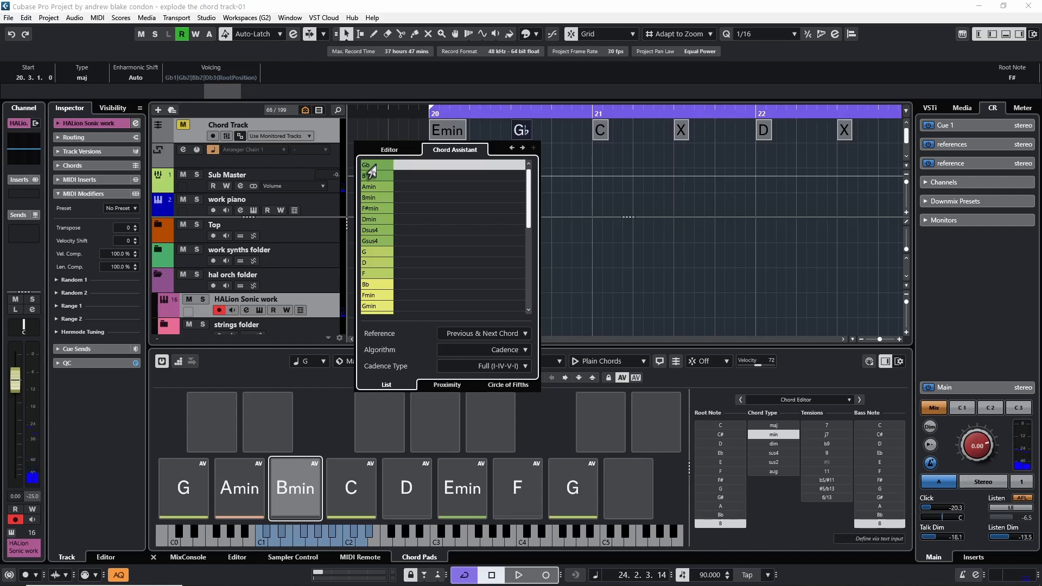
pyautogui.click(372, 174)
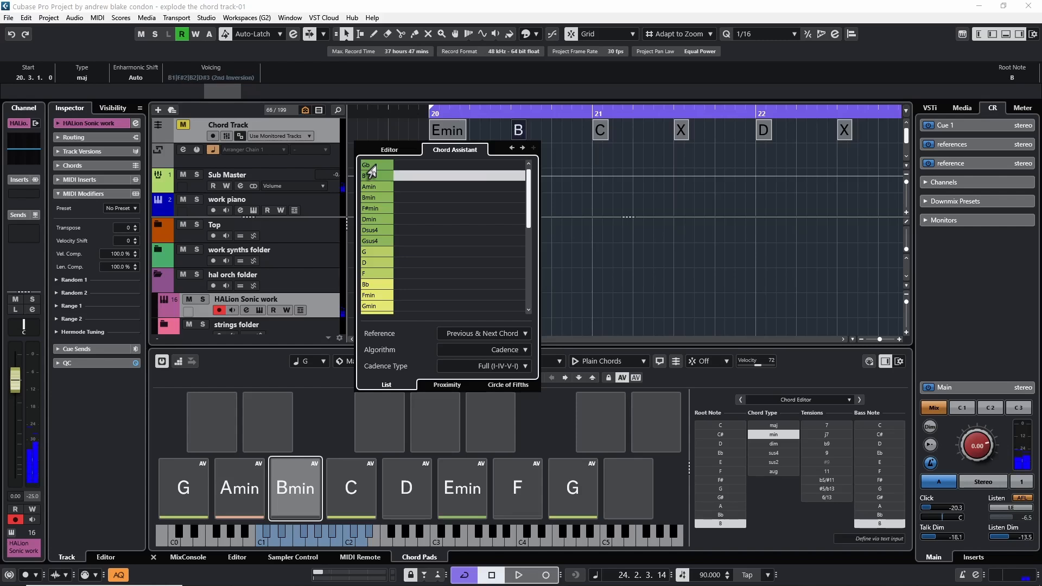
# Try further Chord Assistant suggestions for the chord between Emin and C, including Bmin, and choose Dmin
pyautogui.press('Down')
pyautogui.press('Down')
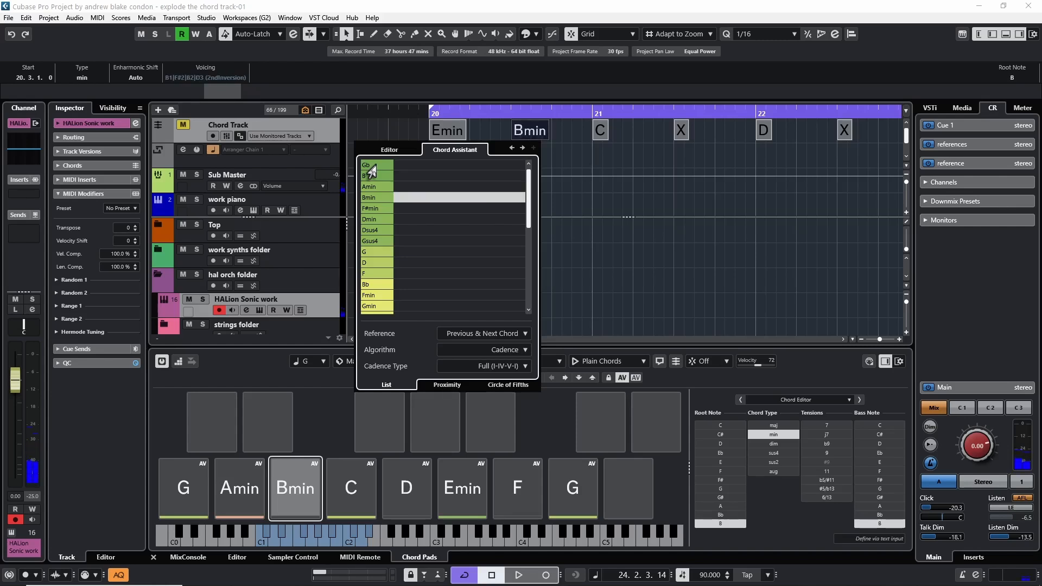
pyautogui.press('Down')
pyautogui.press('Down')
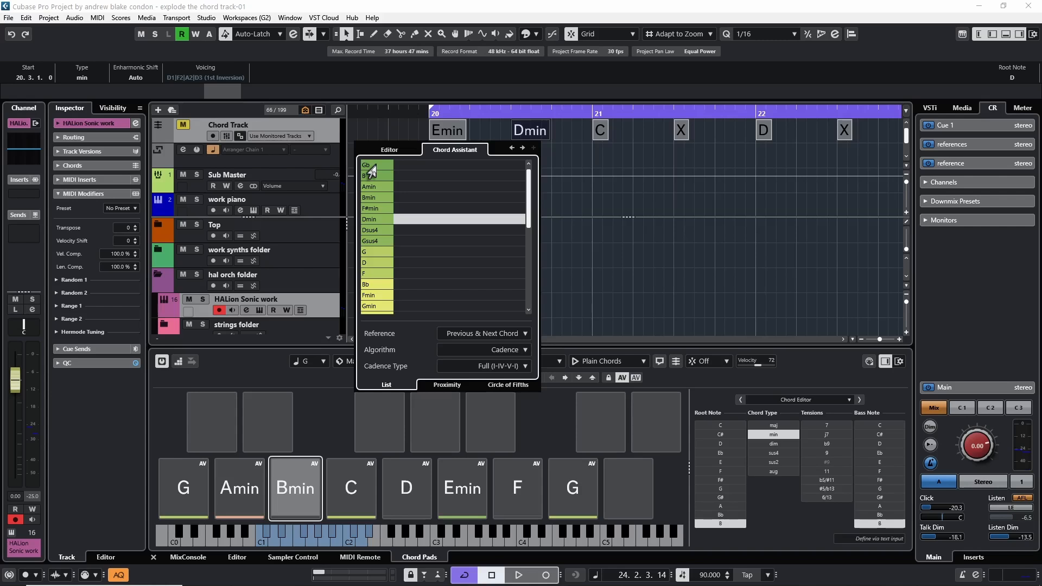
# Define the undefined chord between C and D as Bb after trying F and G, and advance to the undefined chord following D
pyautogui.press('Right')
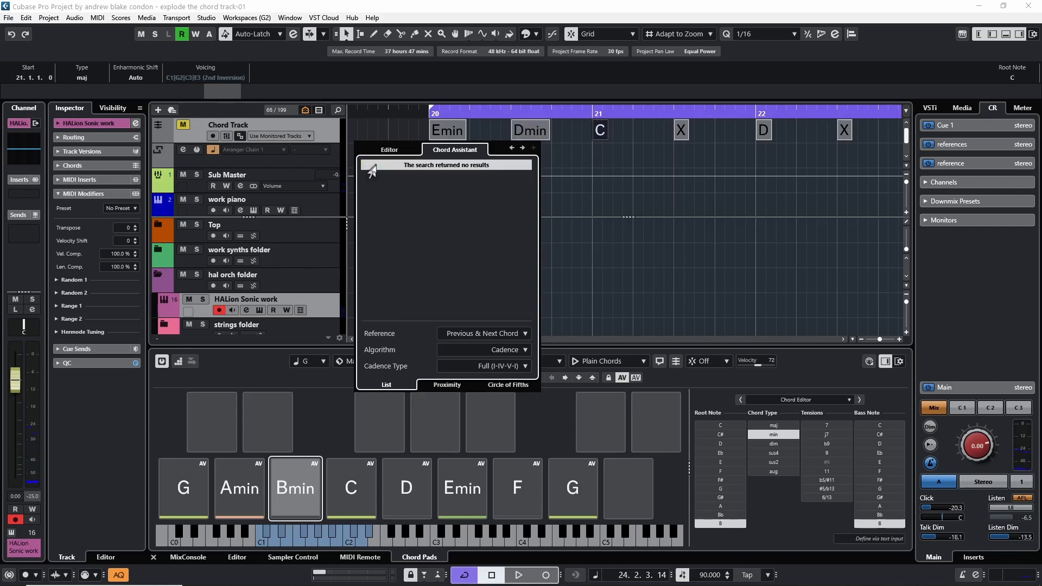
pyautogui.press('Right')
pyautogui.press('Down')
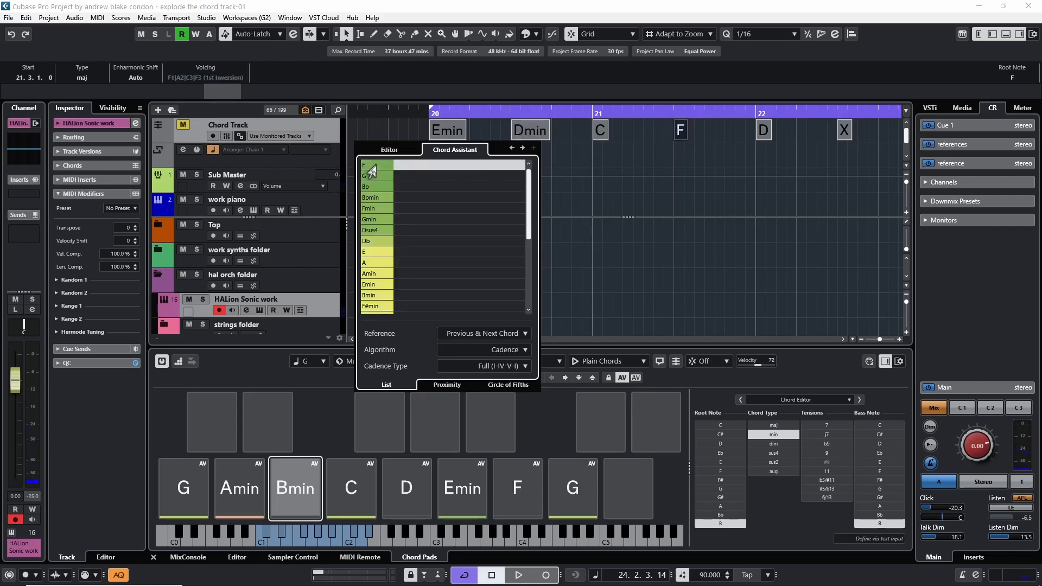
pyautogui.press('Down')
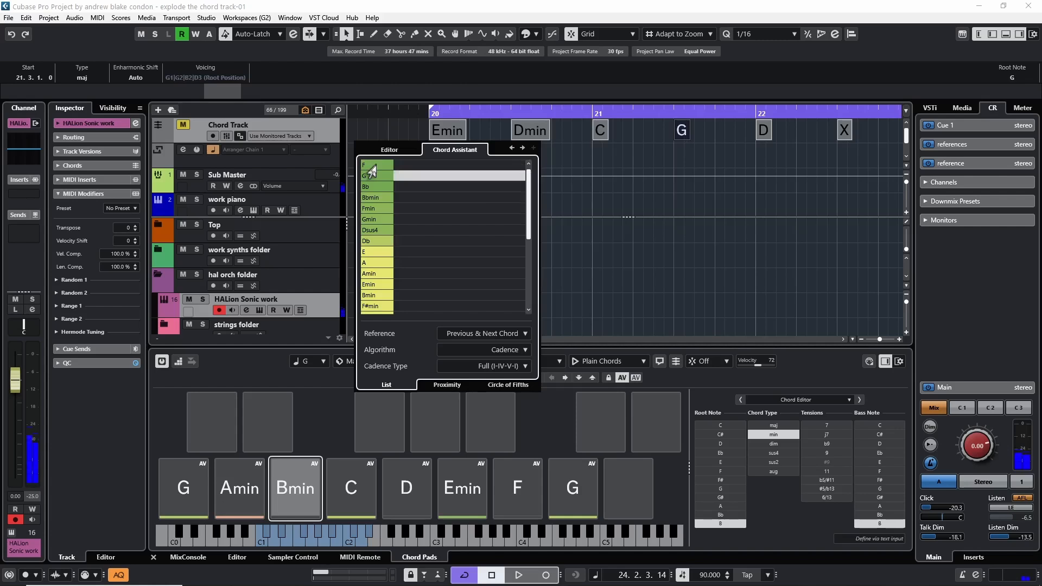
pyautogui.press('Down')
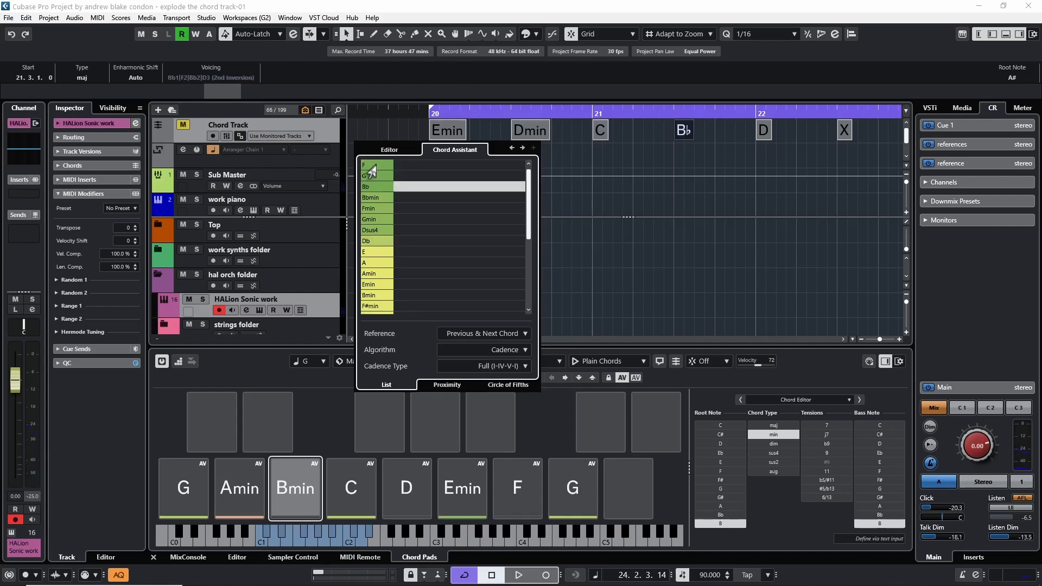
pyautogui.press('Right')
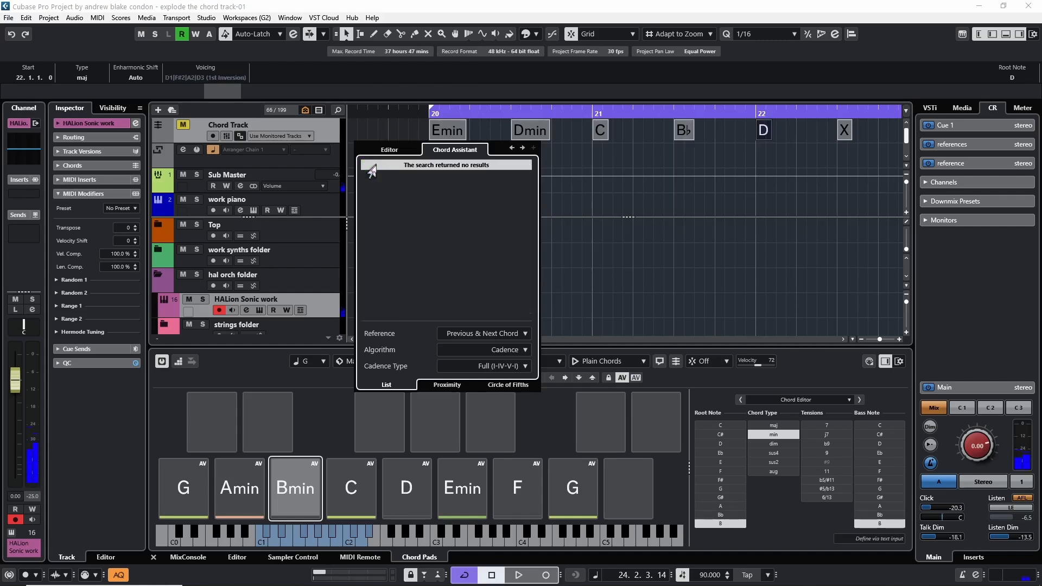
pyautogui.press('Right')
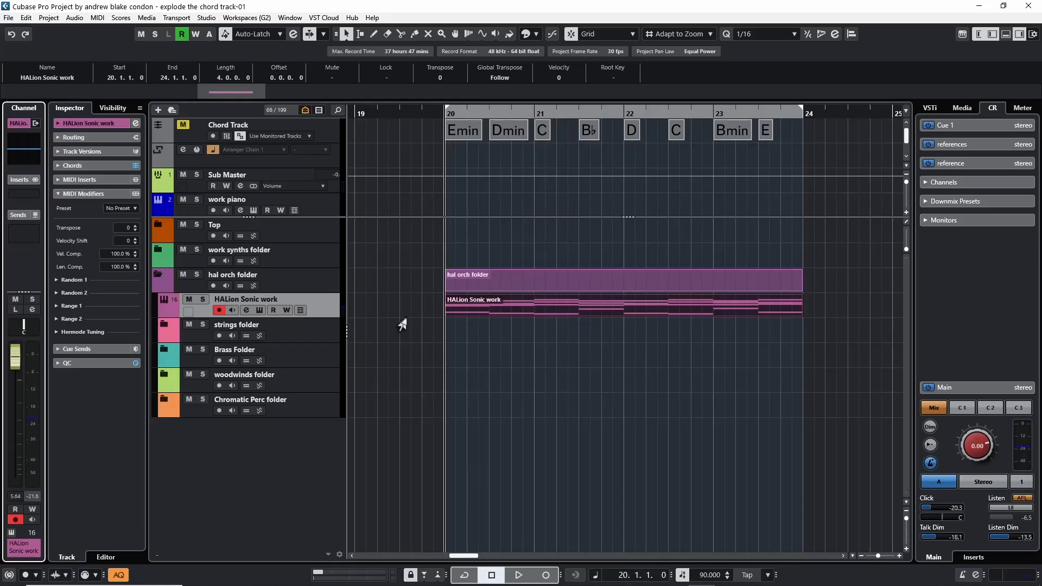
# Play the HALion Sonic work chord part from bar 20, and open it in the Score Editor
pyautogui.press('space')
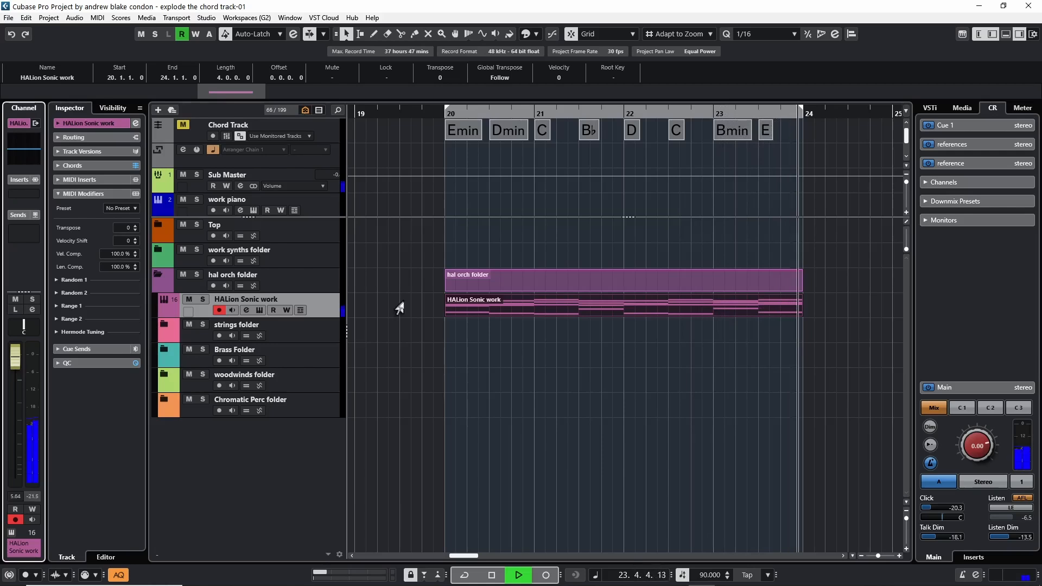
pyautogui.press('space')
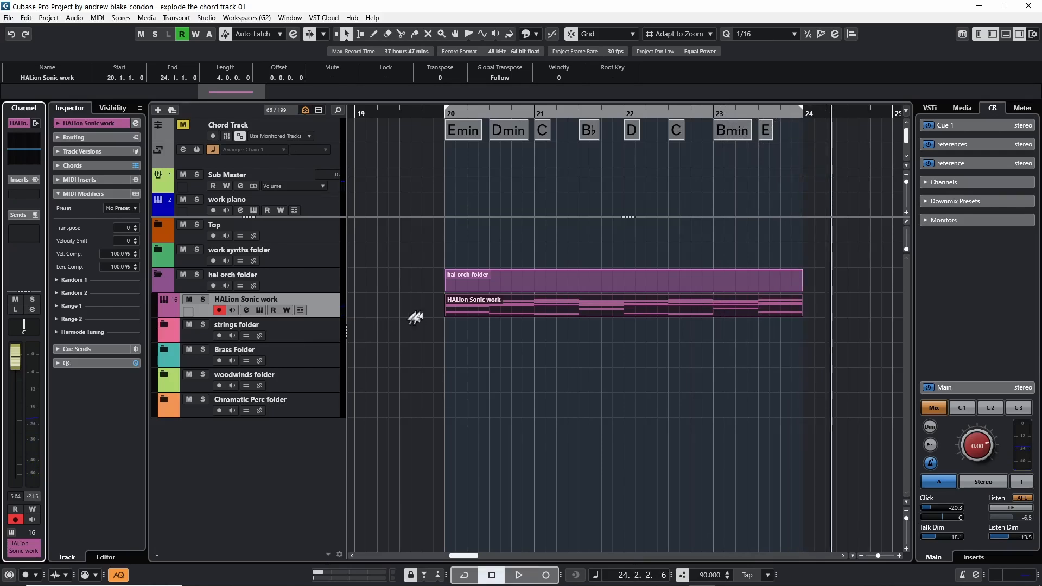
pyautogui.click(474, 313)
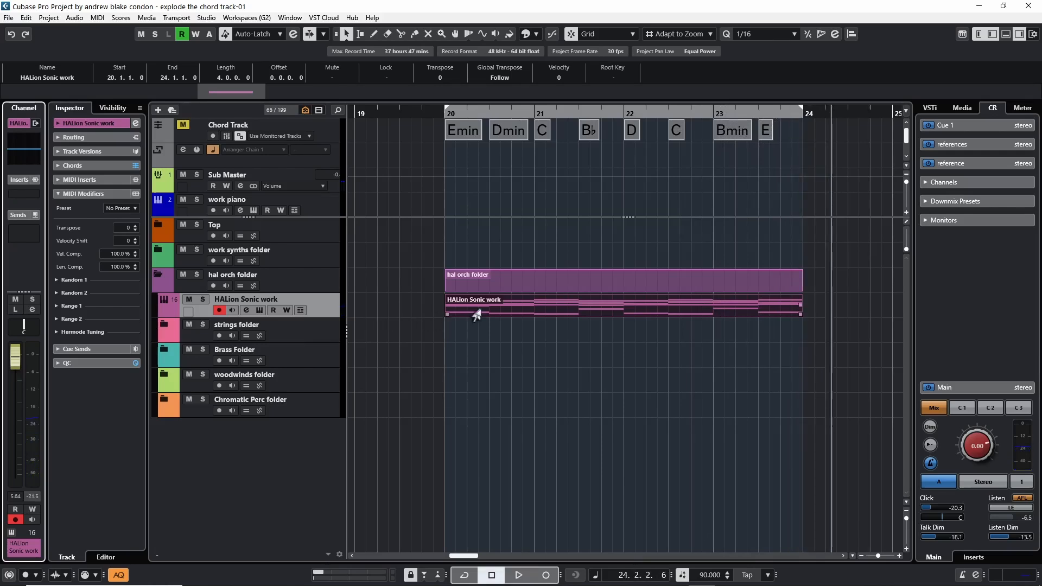
pyautogui.click(119, 19)
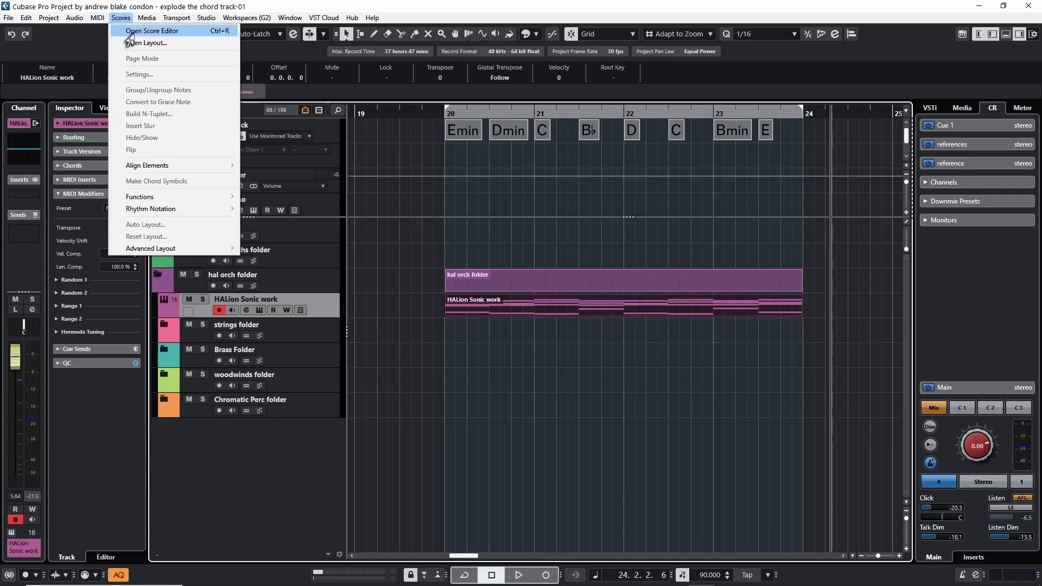
pyautogui.click(128, 34)
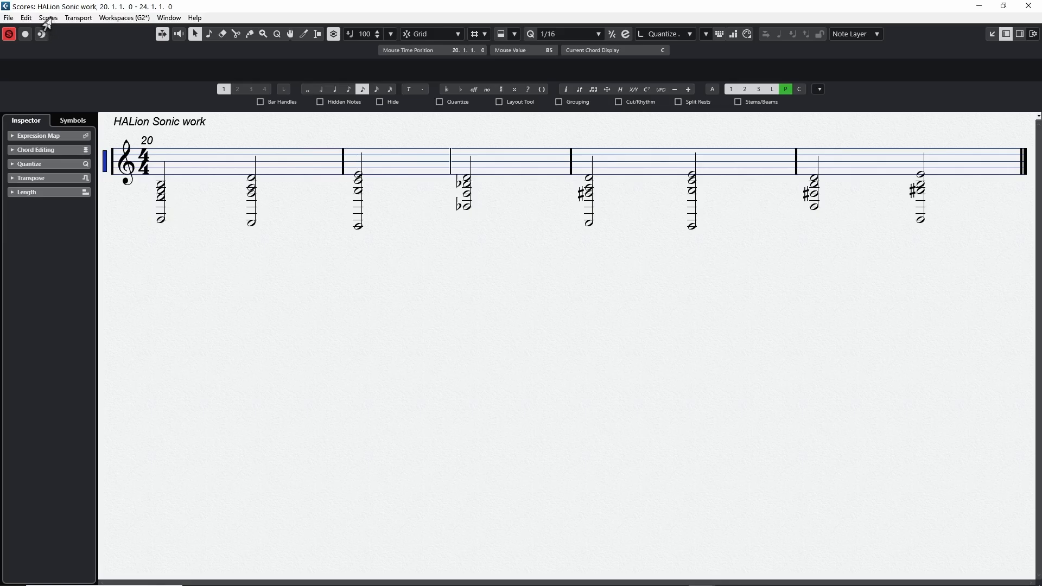
# Explode the chords to three new tracks with Split Note disabled and Lines to Tracks and Bass to Lowest Voice enabled, and close the Score Editor
pyautogui.click(49, 18)
pyautogui.moveTo(102, 199)
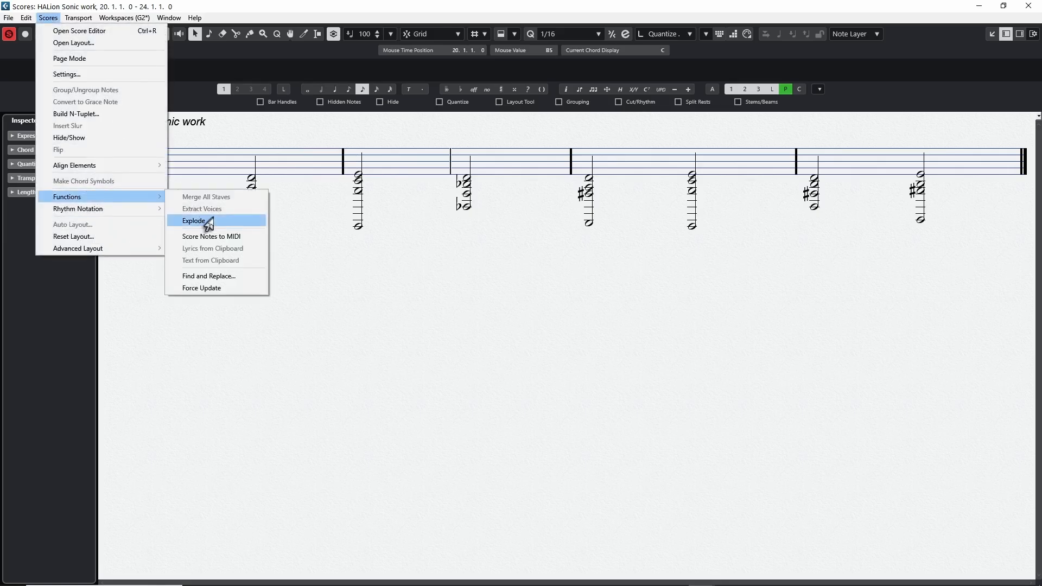
pyautogui.click(208, 221)
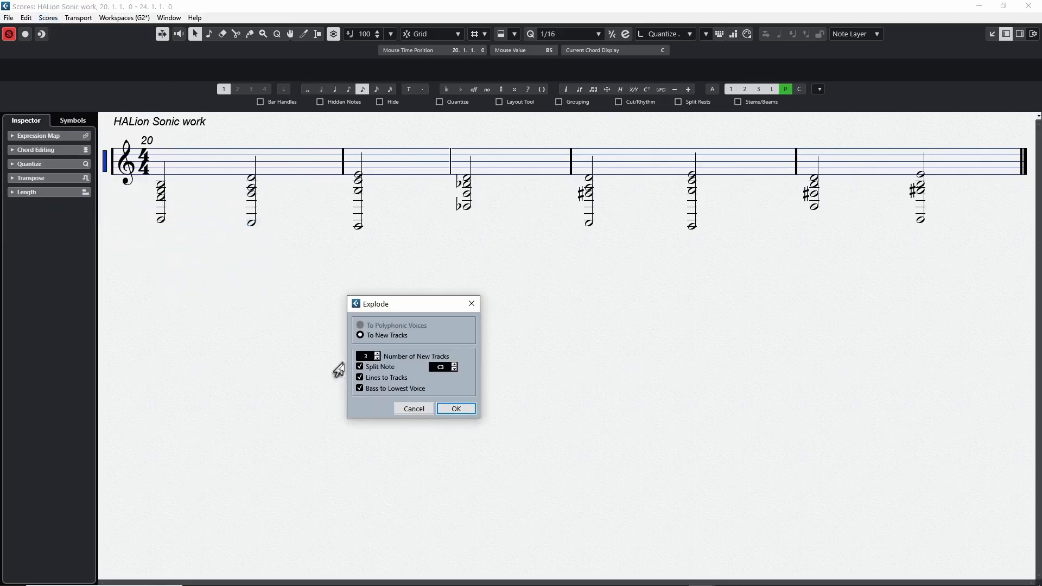
pyautogui.click(359, 367)
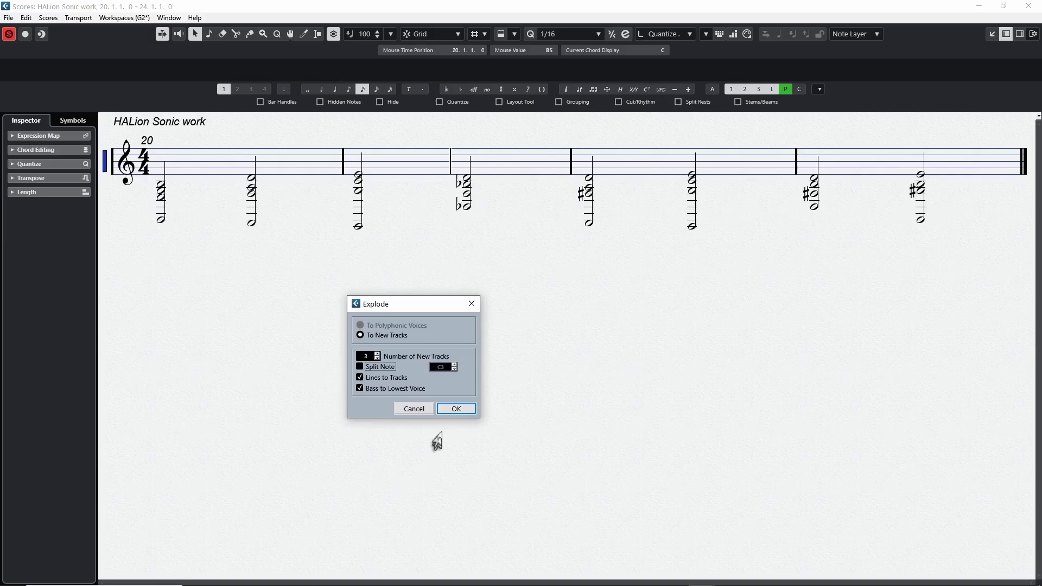
pyautogui.click(455, 408)
pyautogui.click(1028, 6)
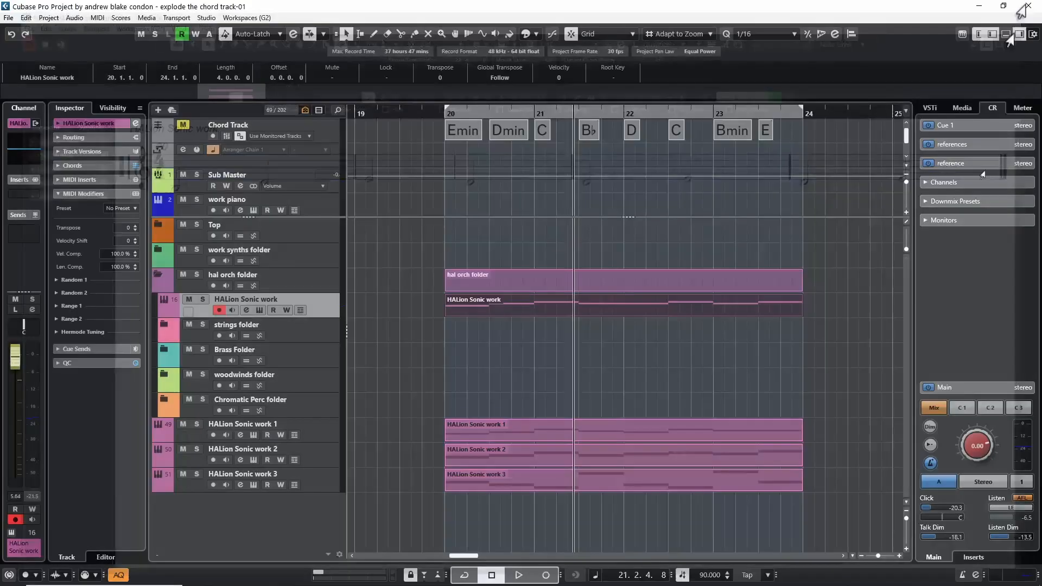
# Play the exploded voices, and move the HALion Sonic work 3 part onto the basses track in the strings folder
pyautogui.press('space')
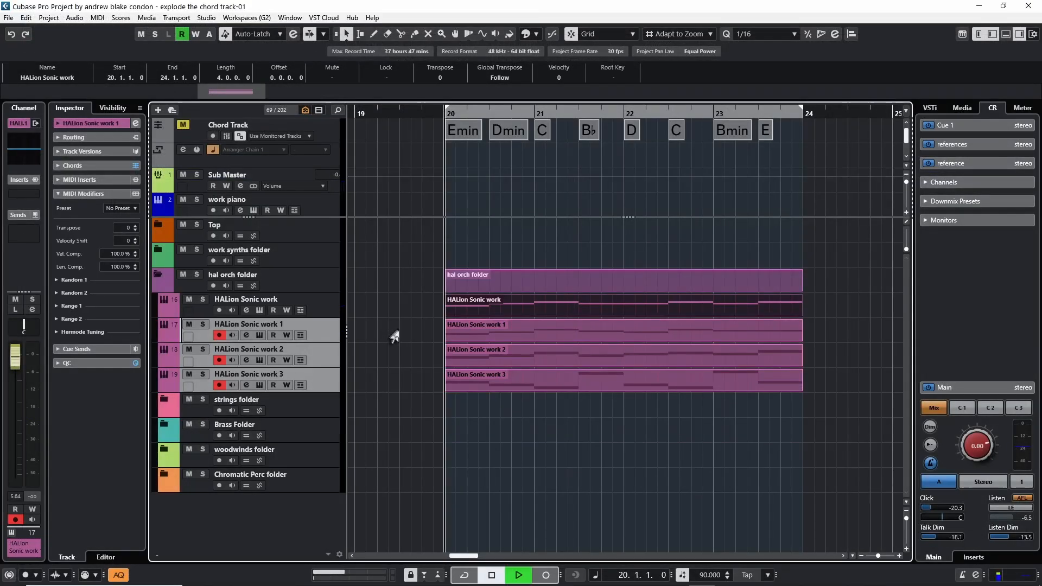
pyautogui.scroll(-3, 389, 325)
pyautogui.scroll(1, 415, 364)
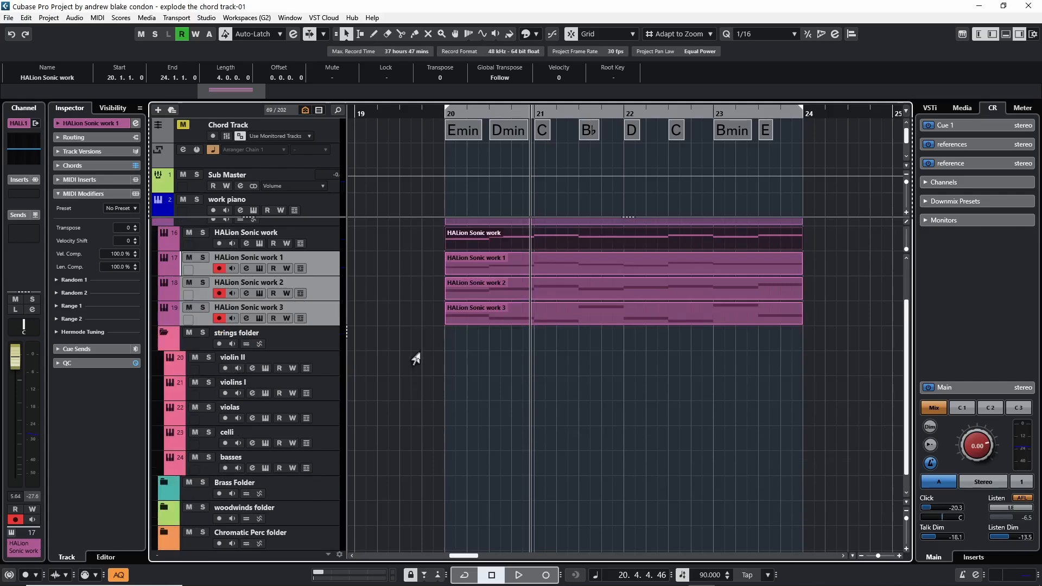
pyautogui.moveTo(461, 307); pyautogui.dragTo(460, 458)
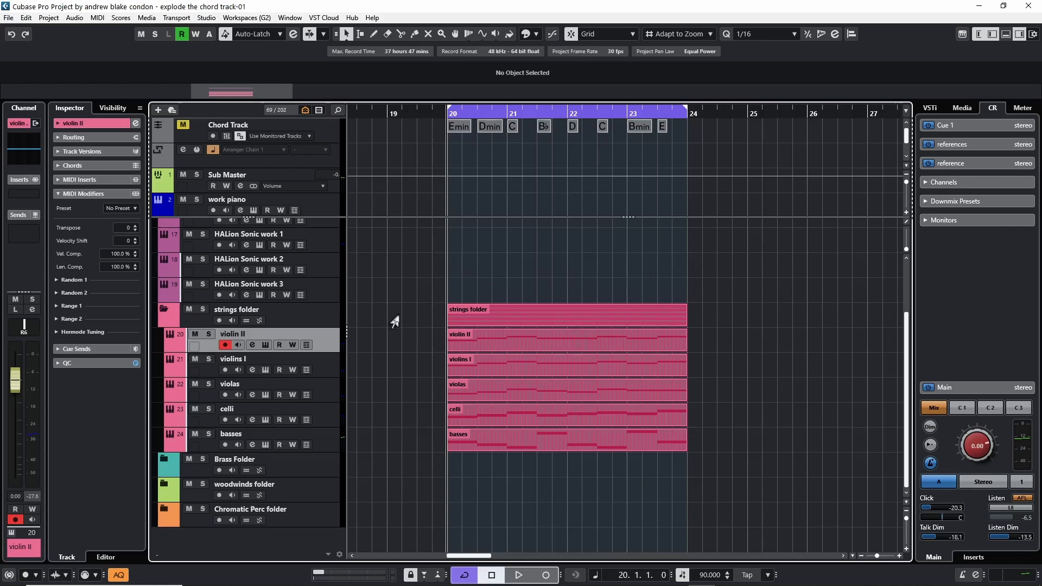
# Open the DrumLoops folder in the Loops & Samples media browser
pyautogui.click(959, 104)
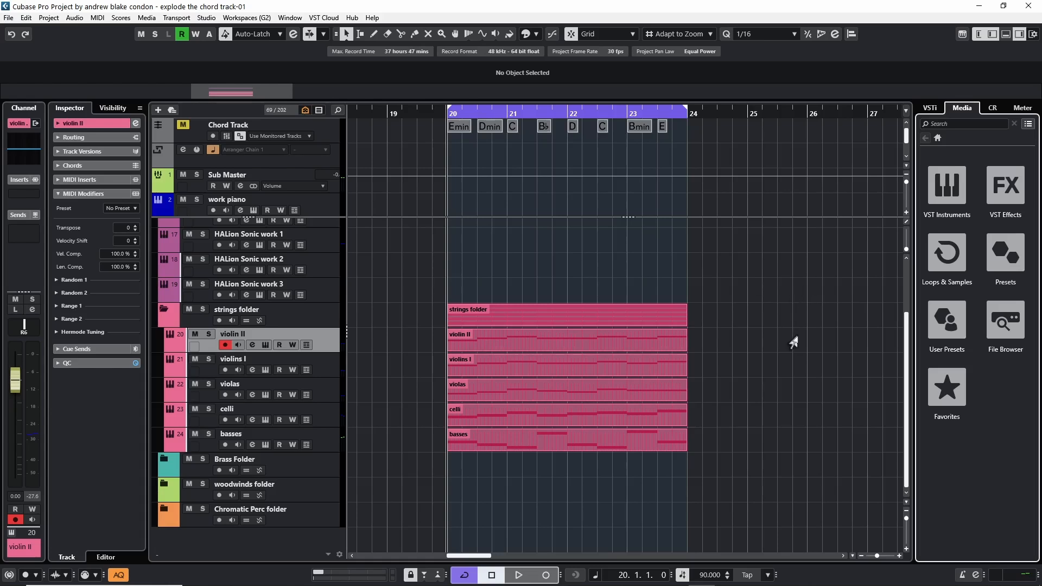
pyautogui.click(947, 254)
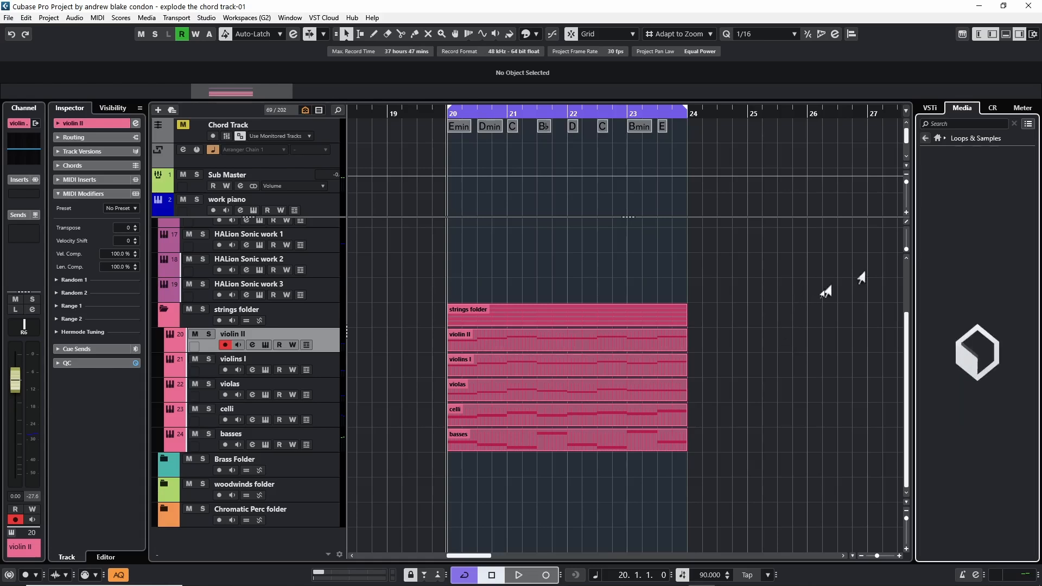
pyautogui.click(946, 539)
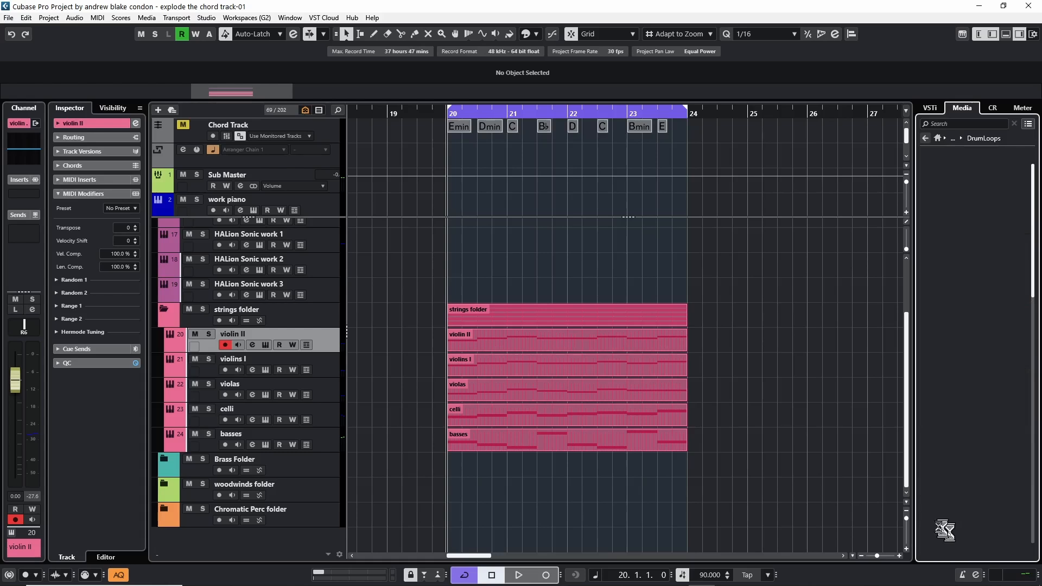
# Preview the 09 124 fire.wav and 089.8 drums.wav loops, add 089.8 drums.wav on a new track at bar 20, and play the arrangement
pyautogui.click(971, 362)
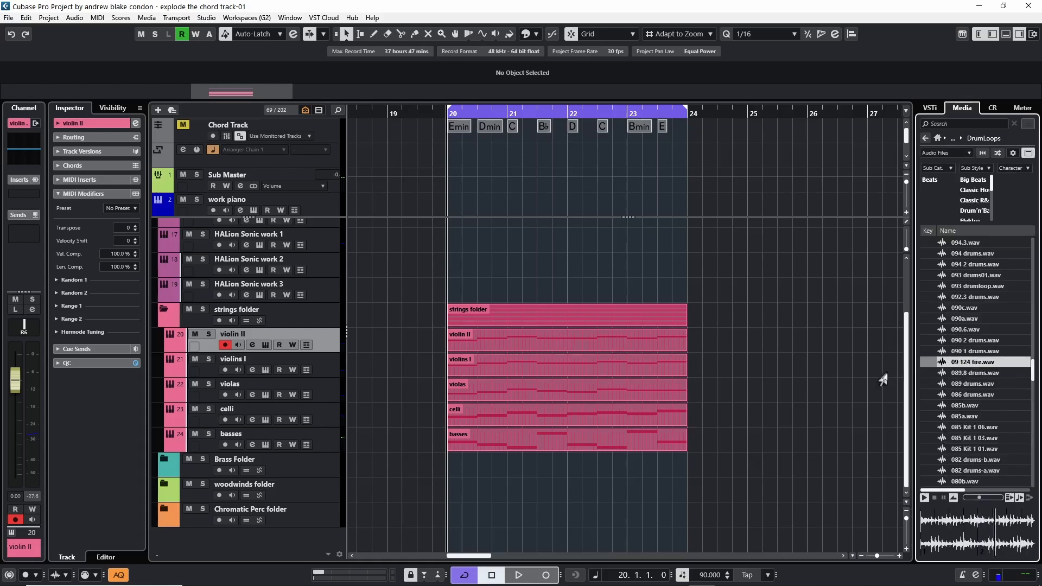
pyautogui.click(957, 375)
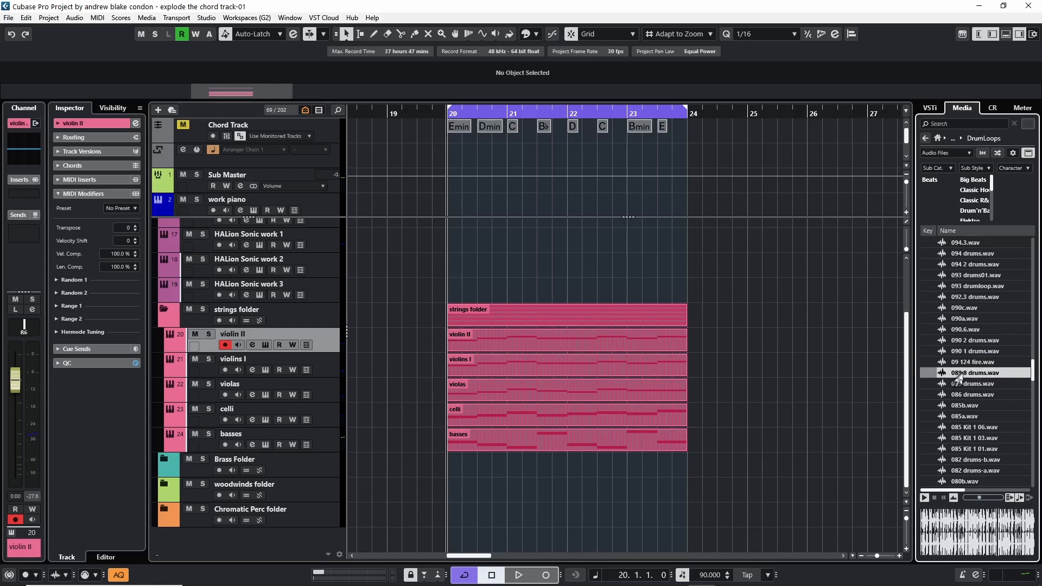
pyautogui.press('space')
pyautogui.doubleClick(959, 378)
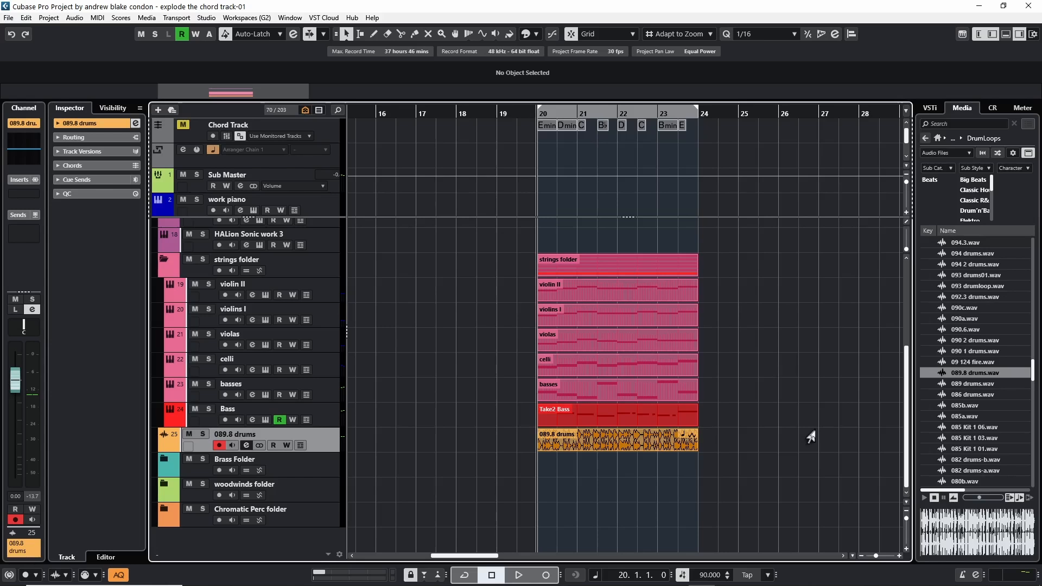
pyautogui.press('space')
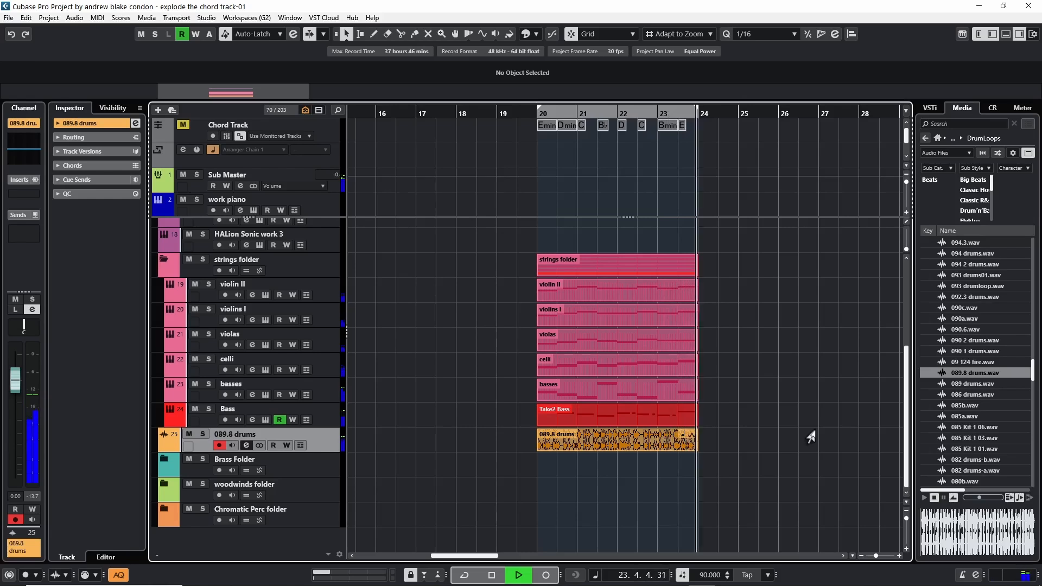
pyautogui.press('space')
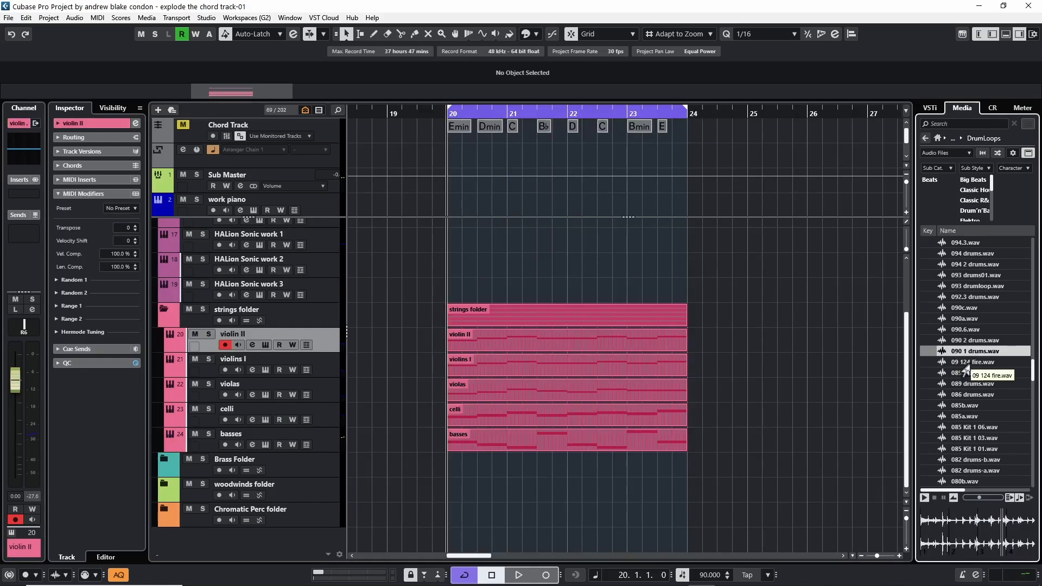
# Compare 09 124 fire.wav with 089.8 drums.wav, place 089.8 drums.wav at bar 20 as an audio track, and listen to it with the strings
pyautogui.click(972, 362)
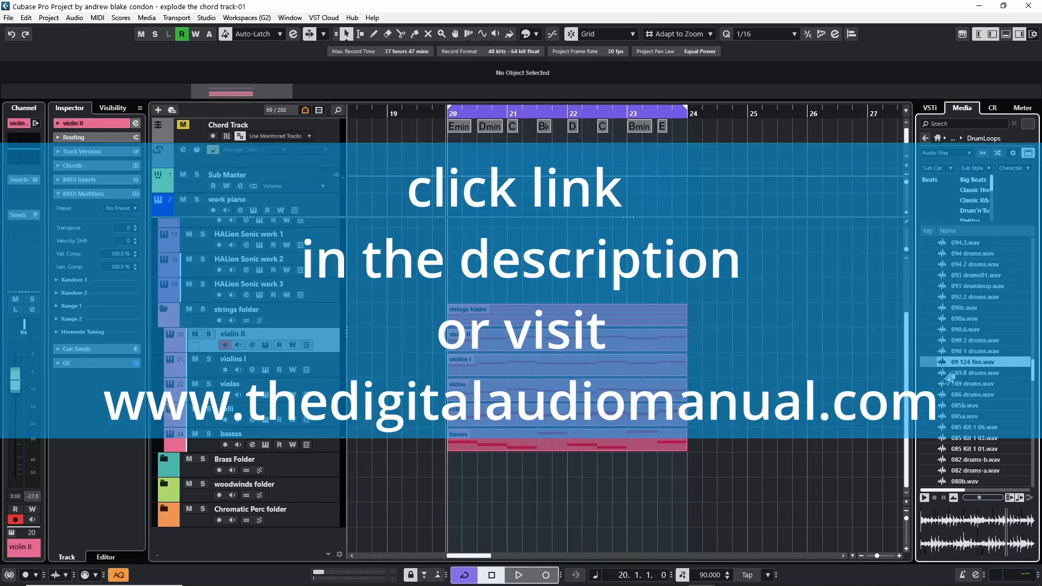
pyautogui.click(957, 374)
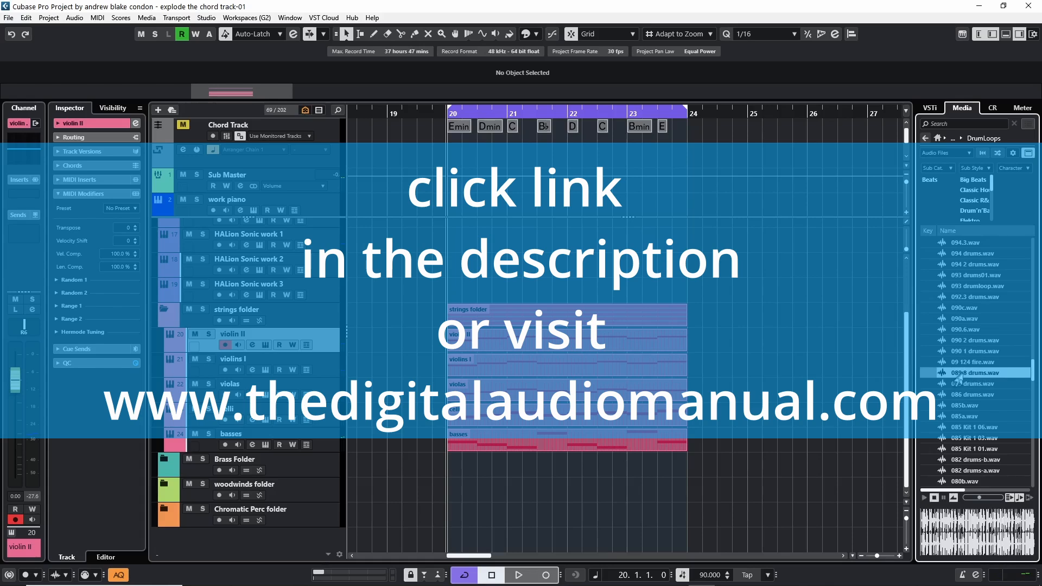
pyautogui.moveTo(957, 373); pyautogui.dragTo(782, 372)
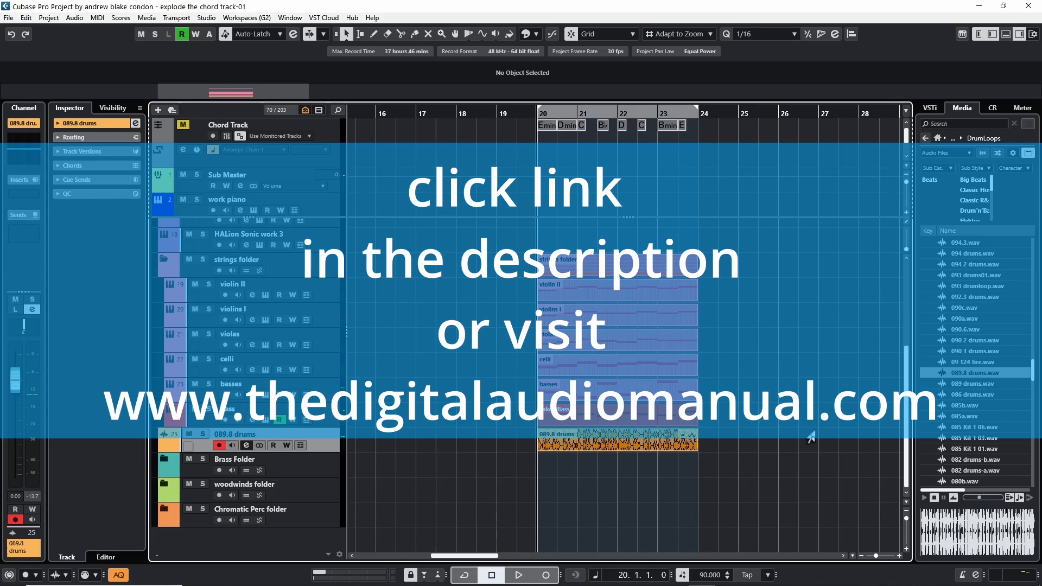
pyautogui.press('space')
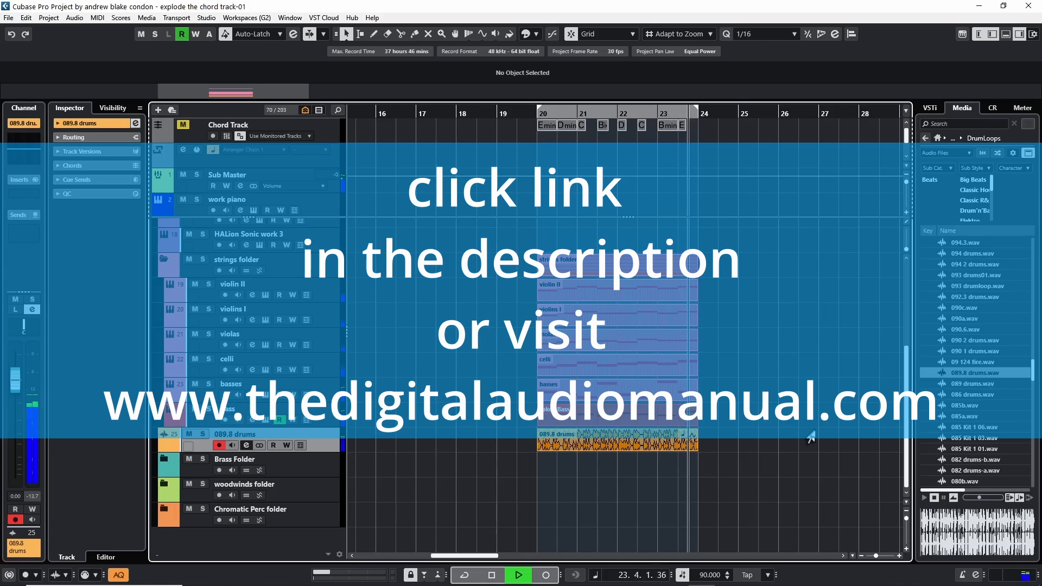
pyautogui.press('space')
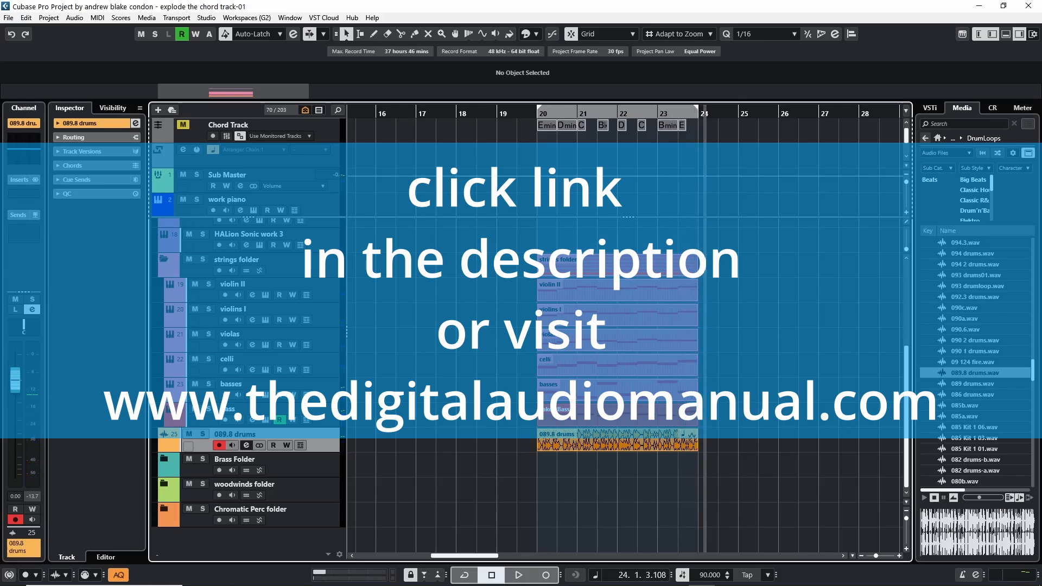